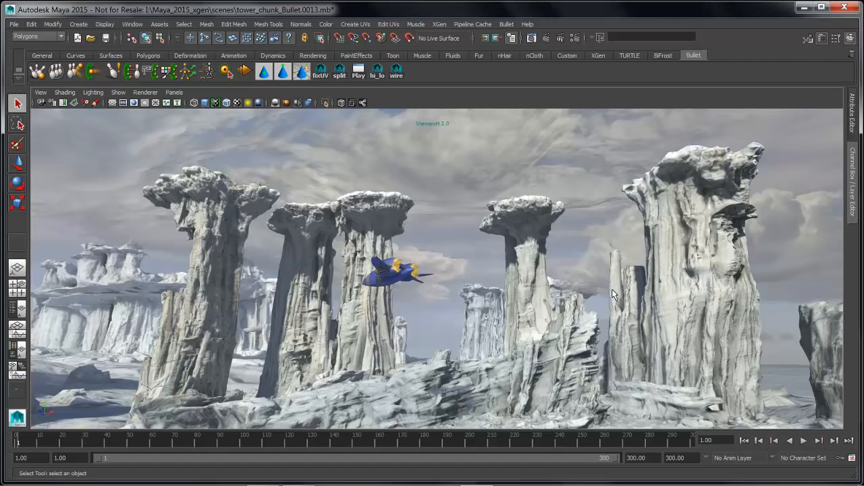
- Inspect the high-resolution rock tower near the spaceship by selecting individual chunks of its top and shaft
{"action": "right_click_drag", "start_coordinate": [384, 300], "coordinate": [469, 295], "text": "alt"}
{"action": "left_click_drag", "start_coordinate": [468, 295], "coordinate": [427, 298], "text": "alt"}
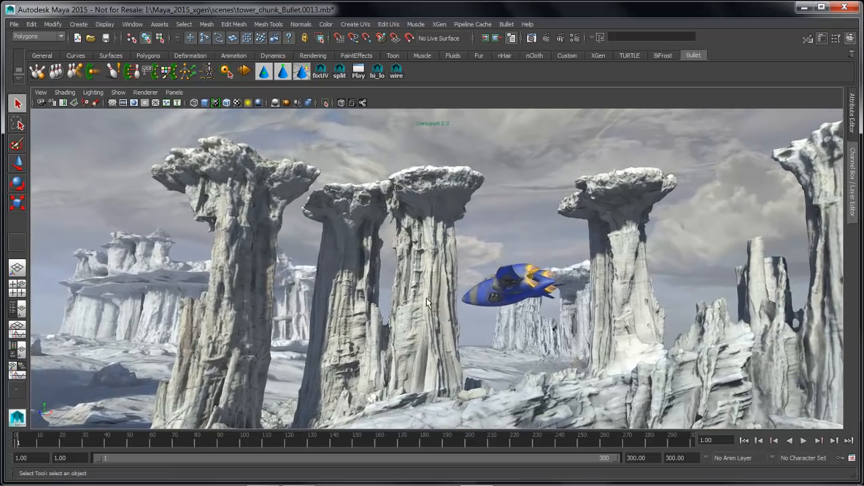
{"action": "left_click", "coordinate": [309, 188]}
{"action": "left_click", "coordinate": [238, 172]}
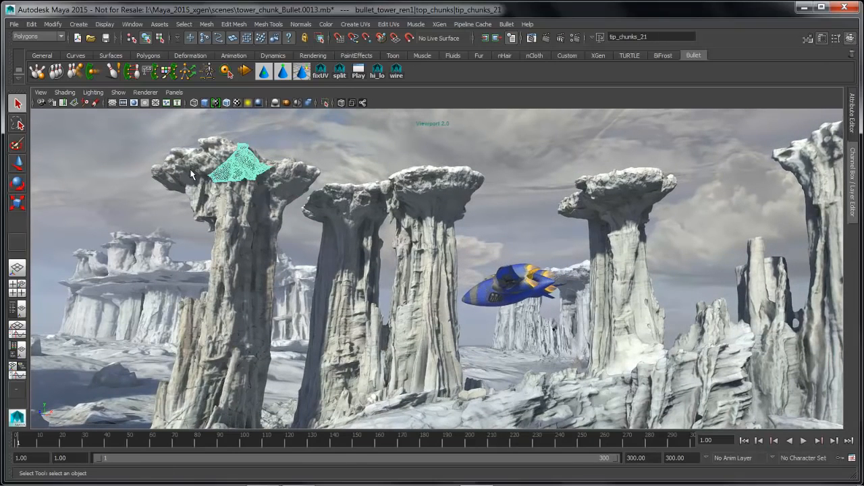
{"action": "left_click", "coordinate": [190, 170]}
{"action": "left_click", "coordinate": [231, 204]}
{"action": "mouse_move", "coordinate": [454, 231]}
{"action": "right_mouse_down", "text": "alt"}
{"action": "mouse_move", "coordinate": [444, 233]}
{"action": "mouse_move", "coordinate": [470, 230]}
{"action": "right_mouse_up", "text": "alt"}
{"action": "left_click", "coordinate": [493, 227]}
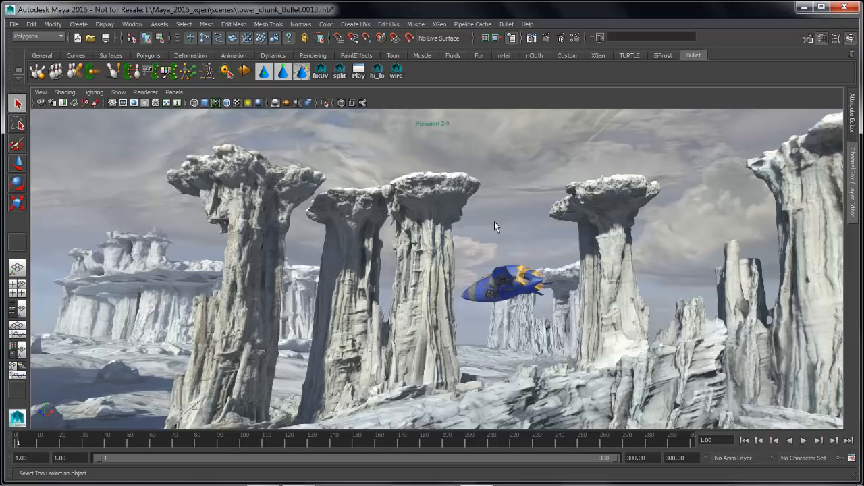
{"action": "middle_click_drag", "start_coordinate": [482, 238], "coordinate": [471, 235], "text": "alt"}
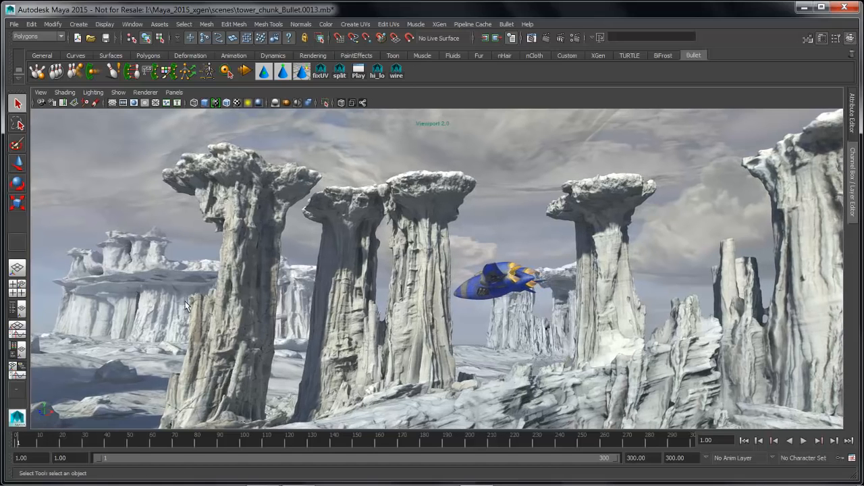
{"action": "right_click_drag", "start_coordinate": [351, 266], "coordinate": [376, 289], "text": "alt"}
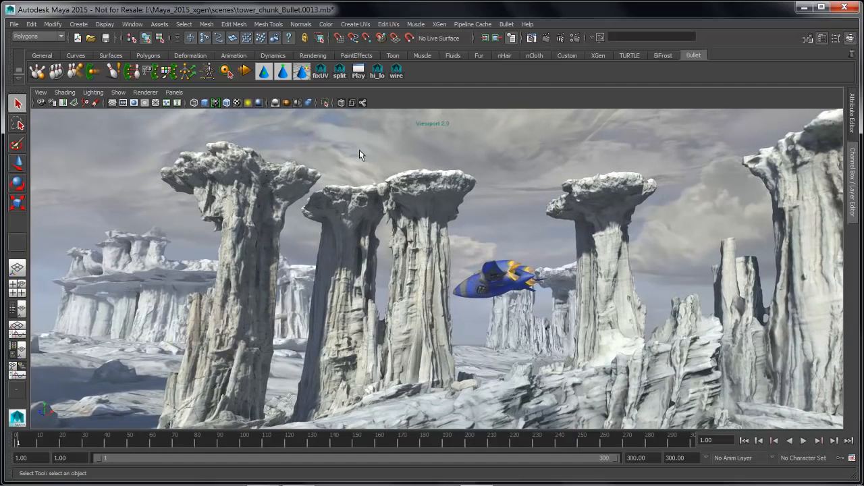
- Switch the rock tower from high to low resolution and select individual pieces of its top to inspect them
{"action": "left_click", "coordinate": [380, 77]}
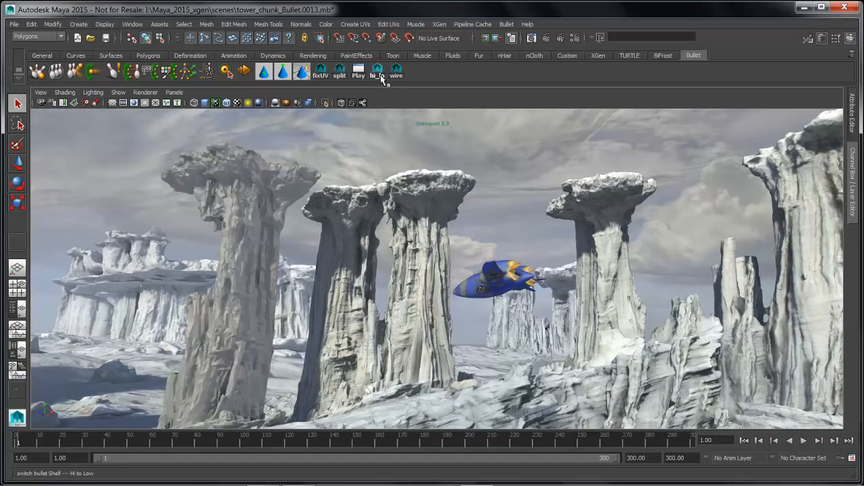
{"action": "mouse_move", "coordinate": [409, 293]}
{"action": "right_mouse_down", "text": "alt"}
{"action": "mouse_move", "coordinate": [426, 307]}
{"action": "mouse_move", "coordinate": [410, 308]}
{"action": "right_mouse_up", "text": "alt"}
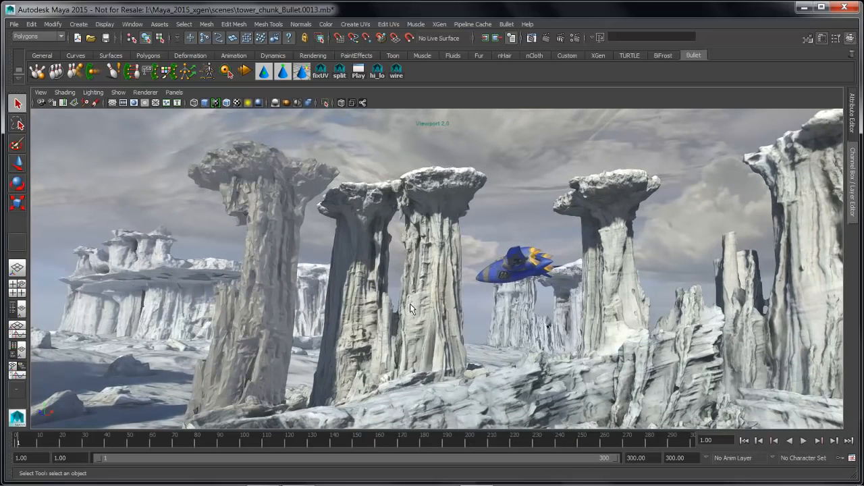
{"action": "mouse_move", "coordinate": [404, 274]}
{"action": "middle_mouse_down", "text": "alt"}
{"action": "mouse_move", "coordinate": [415, 272]}
{"action": "mouse_move", "coordinate": [395, 278]}
{"action": "middle_mouse_up", "text": "alt"}
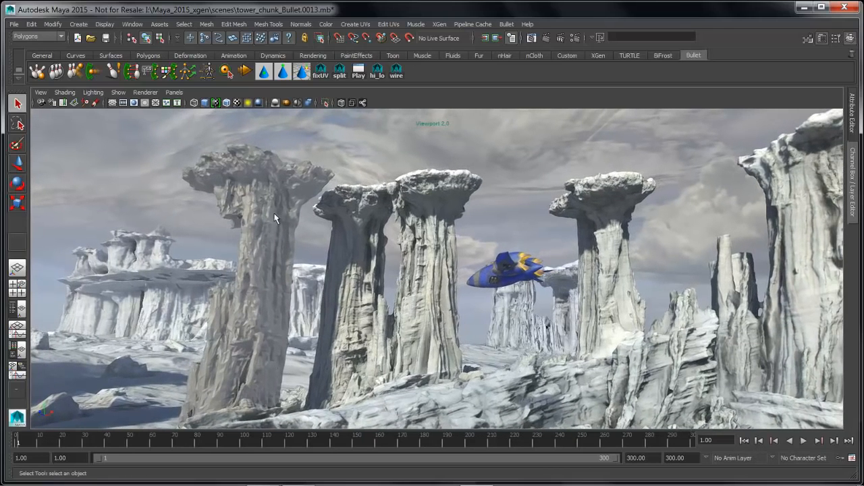
{"action": "left_click", "coordinate": [310, 173]}
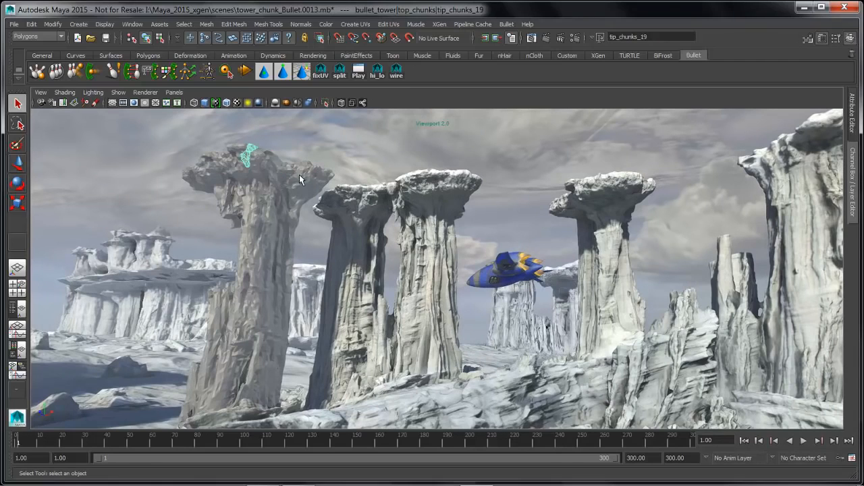
{"action": "left_click", "coordinate": [303, 178]}
{"action": "left_click", "coordinate": [325, 181]}
{"action": "left_click", "coordinate": [331, 178]}
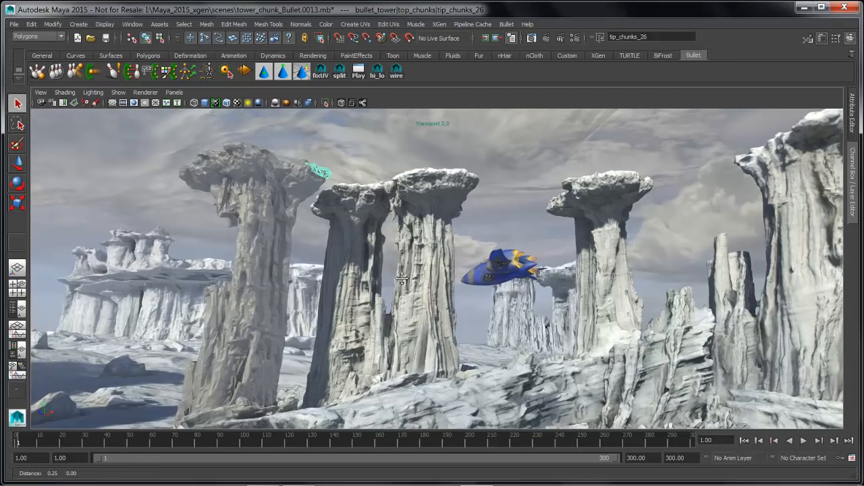
- Show the Outliner beside the viewport and expand the bullet_tower group and its top_chunks subgroup
{"action": "key", "text": "space"}
{"action": "key", "text": "space"}
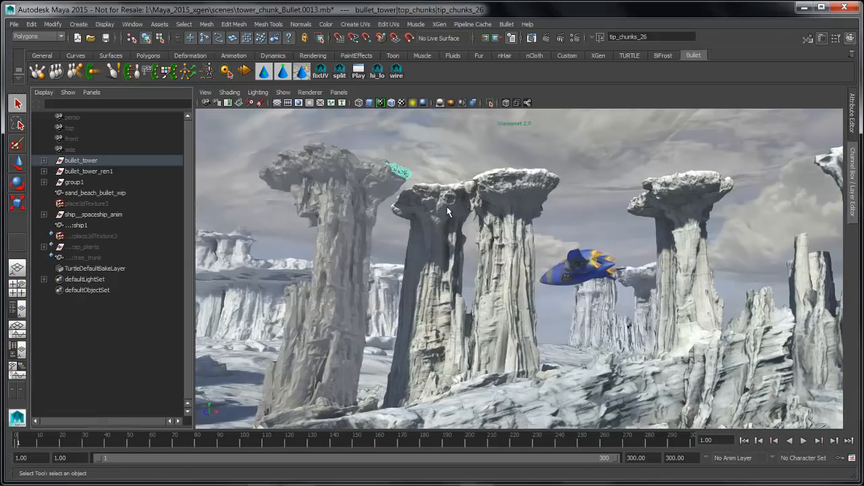
{"action": "left_click", "coordinate": [44, 160]}
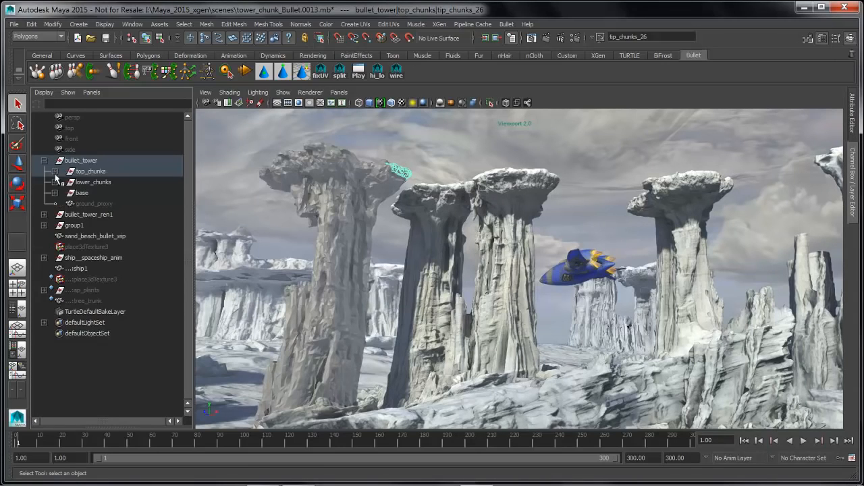
{"action": "left_click", "coordinate": [55, 171]}
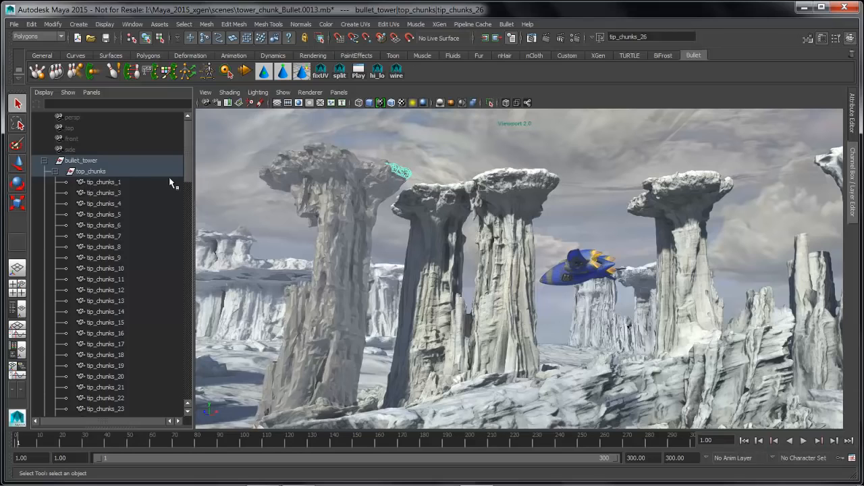
{"action": "left_click_drag", "start_coordinate": [187, 174], "coordinate": [177, 155]}
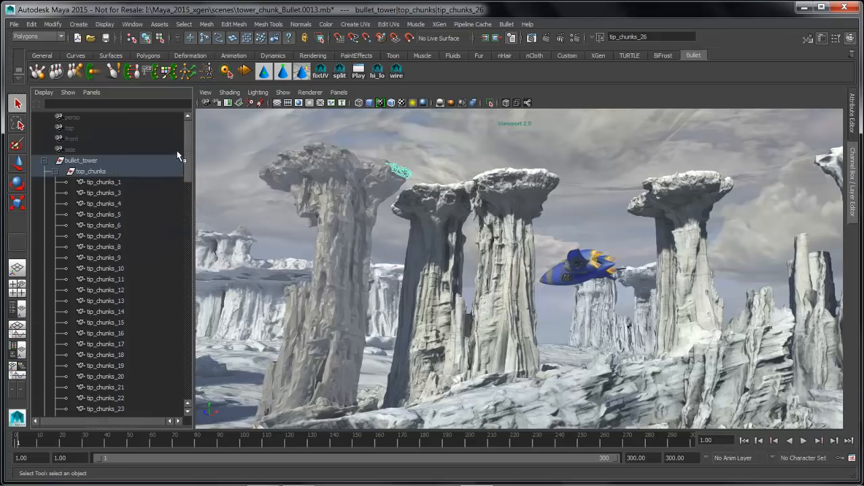
- Create a Bullet rigid set from the top_chunks and lower_chunks groups of bullet_tower
{"action": "left_click", "coordinate": [75, 172]}
{"action": "left_click", "coordinate": [55, 172]}
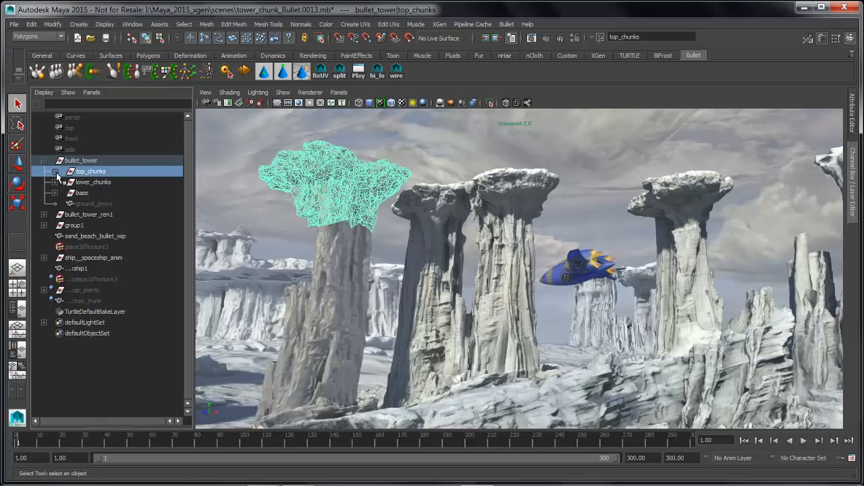
{"action": "left_click", "coordinate": [95, 184], "text": "shift"}
{"action": "mouse_move", "coordinate": [413, 224]}
{"action": "left_mouse_down", "text": "alt"}
{"action": "mouse_move", "coordinate": [398, 218]}
{"action": "mouse_move", "coordinate": [404, 224]}
{"action": "left_mouse_up", "text": "alt"}
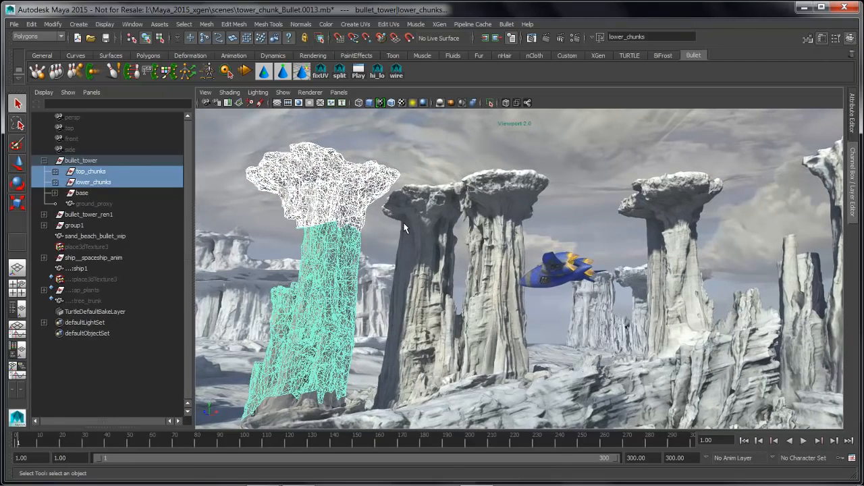
{"action": "left_click", "coordinate": [506, 25]}
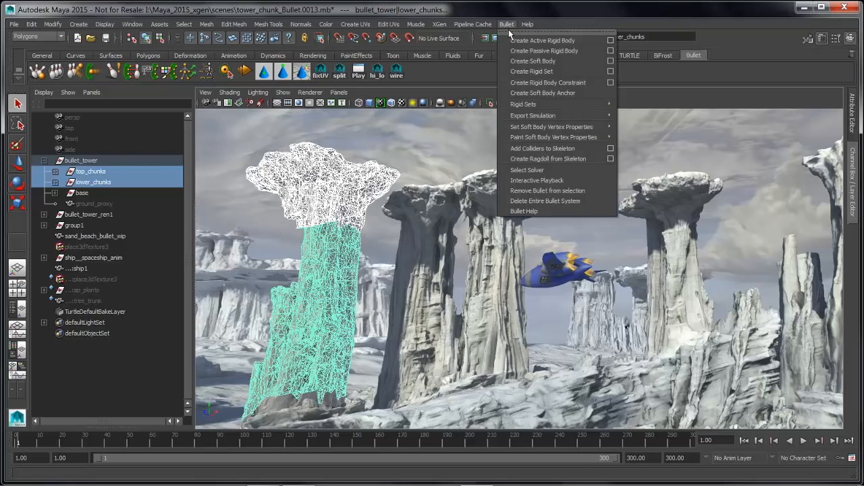
{"action": "left_click", "coordinate": [539, 72]}
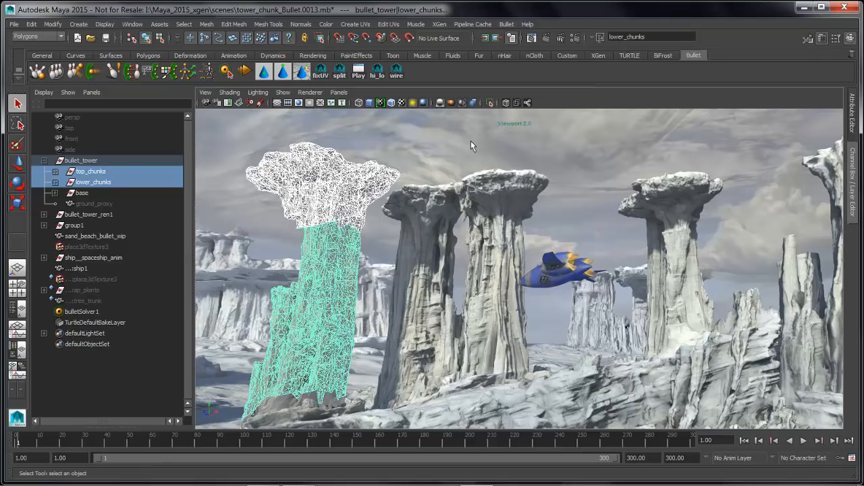
- Hide the original top_chunks and lower_chunks groups
{"action": "left_click", "coordinate": [435, 145]}
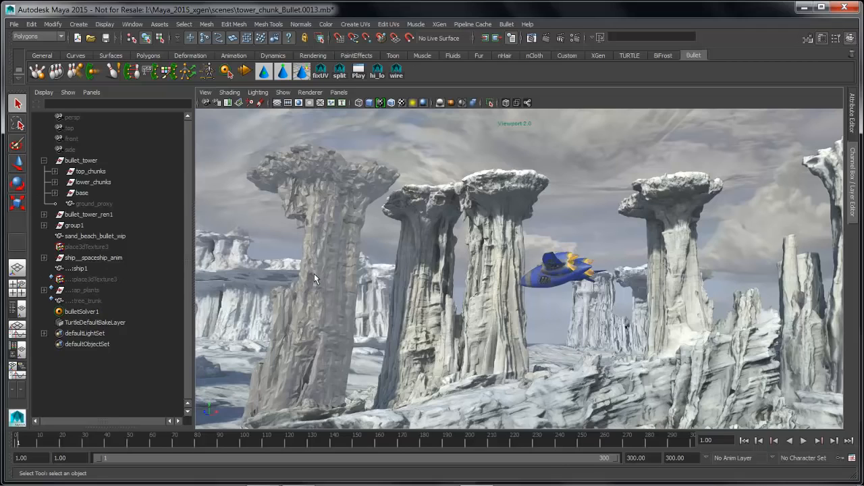
{"action": "middle_click_drag", "start_coordinate": [358, 276], "coordinate": [397, 280], "text": "alt"}
{"action": "left_click_drag", "start_coordinate": [98, 172], "coordinate": [108, 186]}
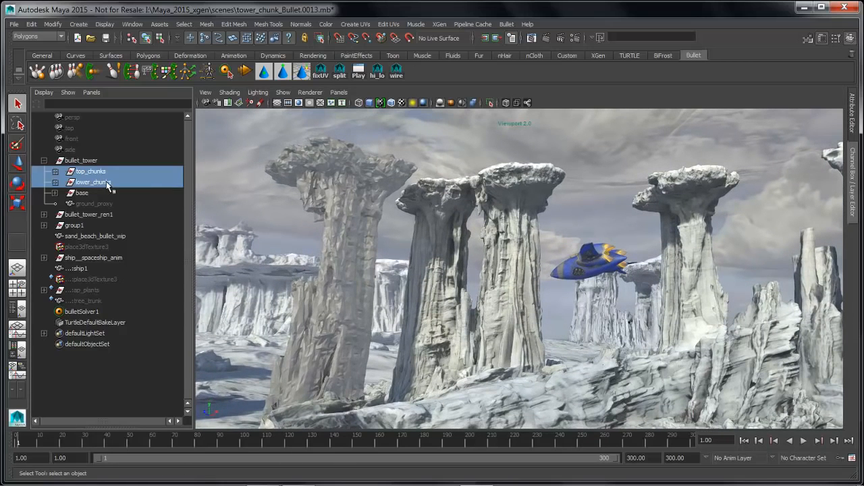
{"action": "key", "text": "ctrl+h"}
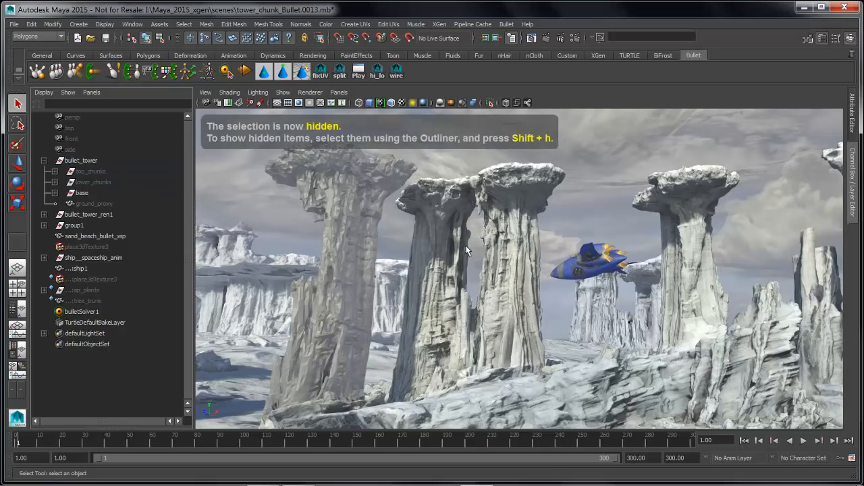
{"action": "middle_click_drag", "start_coordinate": [466, 250], "coordinate": [436, 257], "text": "alt"}
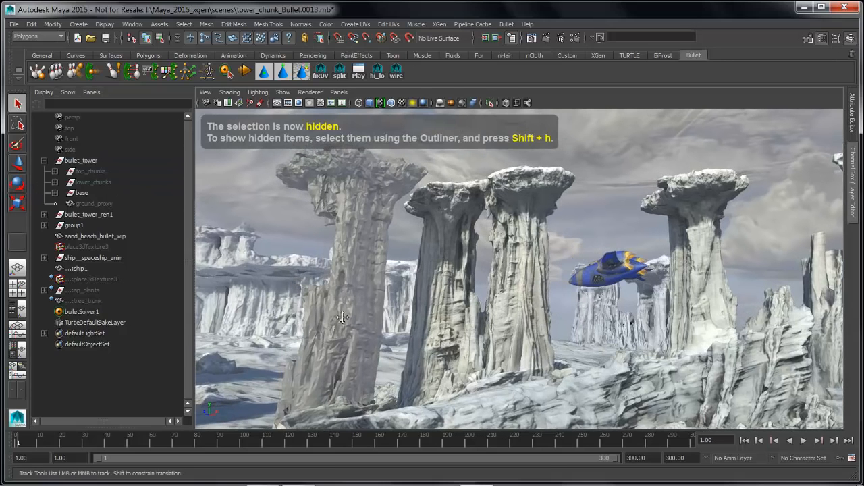
{"action": "middle_click_drag", "start_coordinate": [342, 317], "coordinate": [274, 296], "text": "alt"}
- Make bullet_base_chunks1 through bullet_base_chunks22 passive rigid bodies with Hull collider shape and Static Body type
{"action": "left_click", "coordinate": [54, 192]}
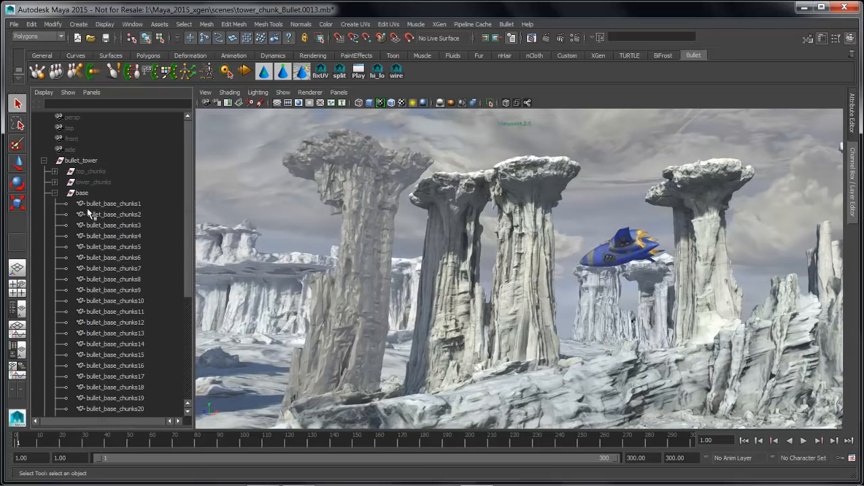
{"action": "left_click", "coordinate": [101, 204]}
{"action": "scroll", "coordinate": [183, 304], "scroll_direction": "down", "scroll_amount": 4}
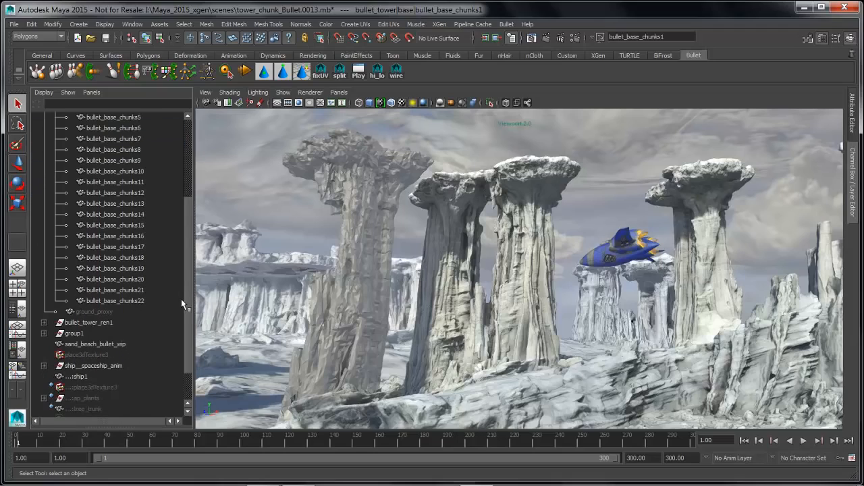
{"action": "scroll", "coordinate": [181, 300], "scroll_direction": "down", "scroll_amount": 1}
{"action": "left_click", "coordinate": [145, 291], "text": "shift"}
{"action": "left_click_drag", "start_coordinate": [405, 284], "coordinate": [390, 306], "text": "alt"}
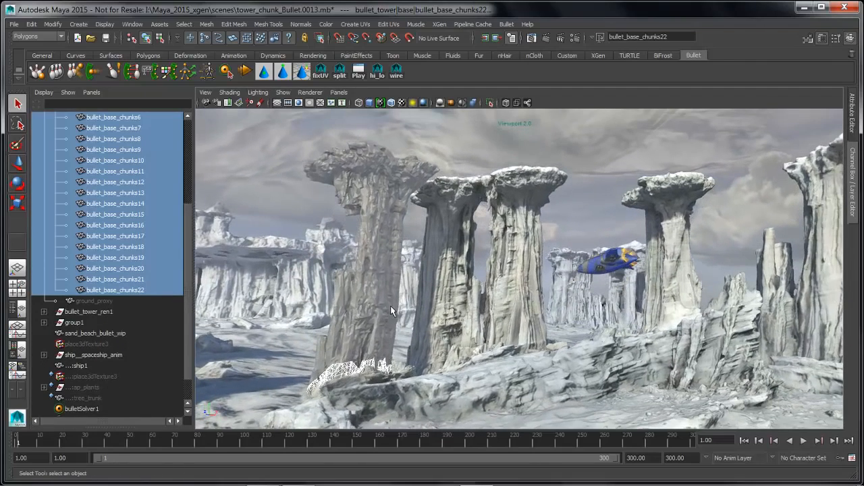
{"action": "left_click", "coordinate": [507, 24]}
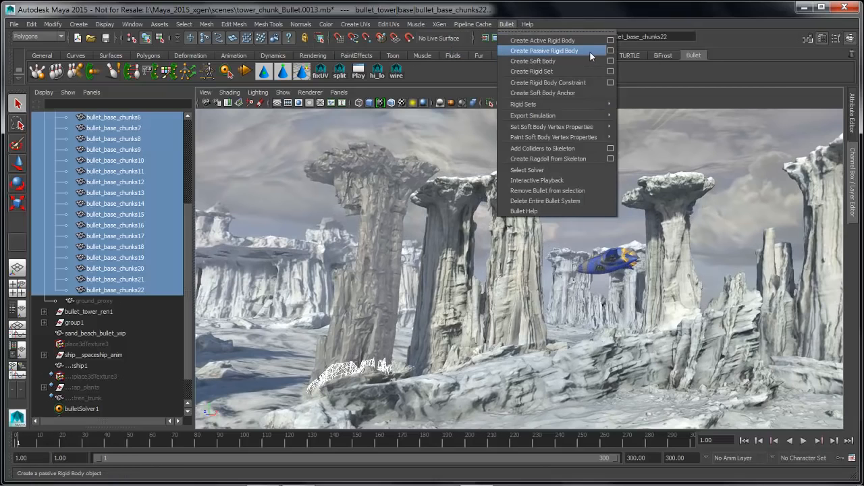
{"action": "left_click", "coordinate": [611, 51]}
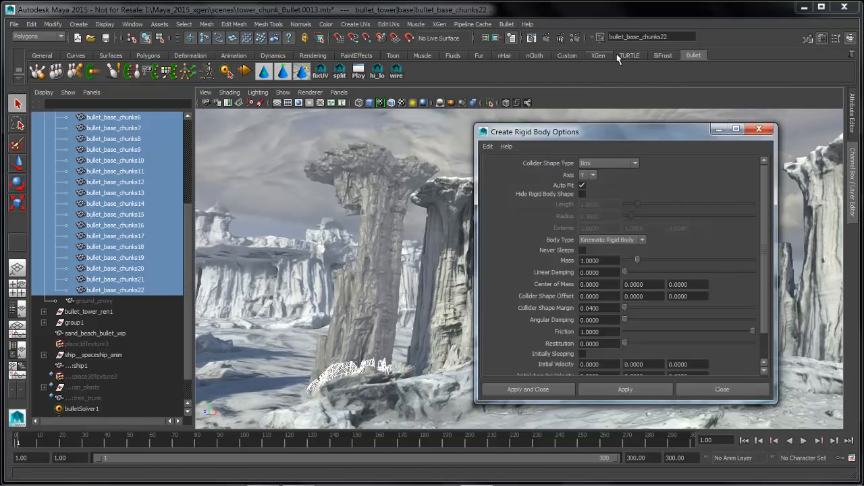
{"action": "left_click", "coordinate": [607, 164]}
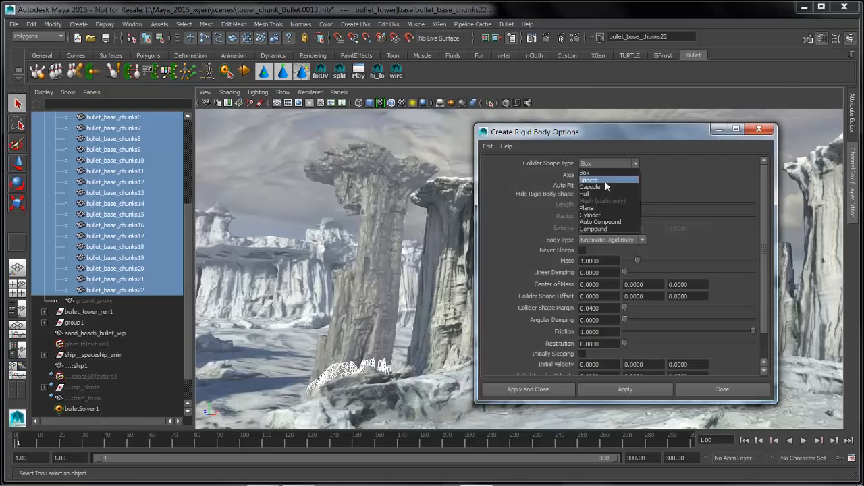
{"action": "left_click", "coordinate": [593, 194]}
{"action": "left_click", "coordinate": [594, 240]}
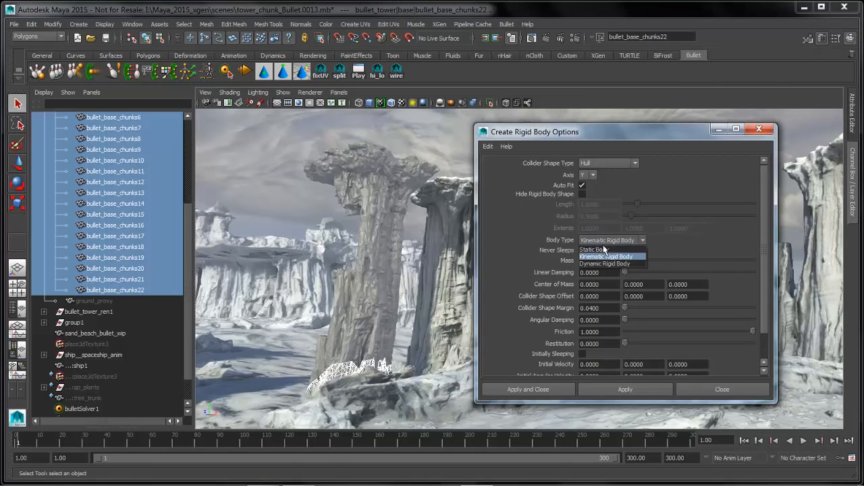
{"action": "left_click", "coordinate": [616, 256]}
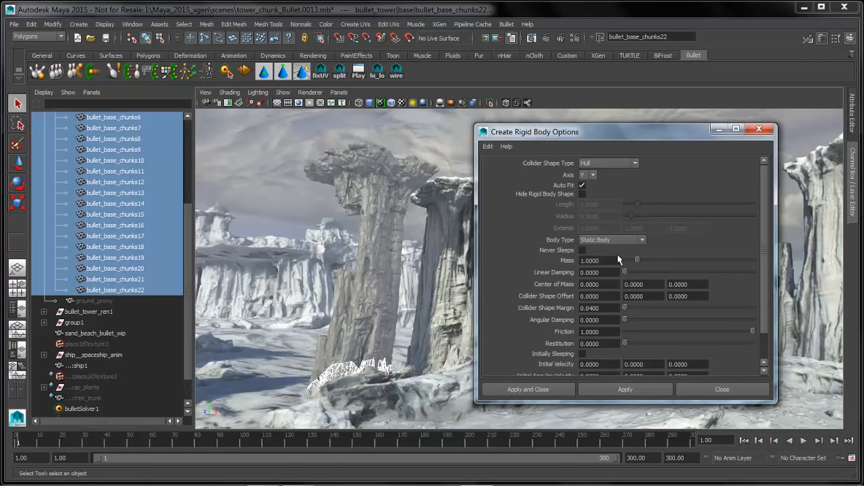
{"action": "left_click", "coordinate": [623, 389]}
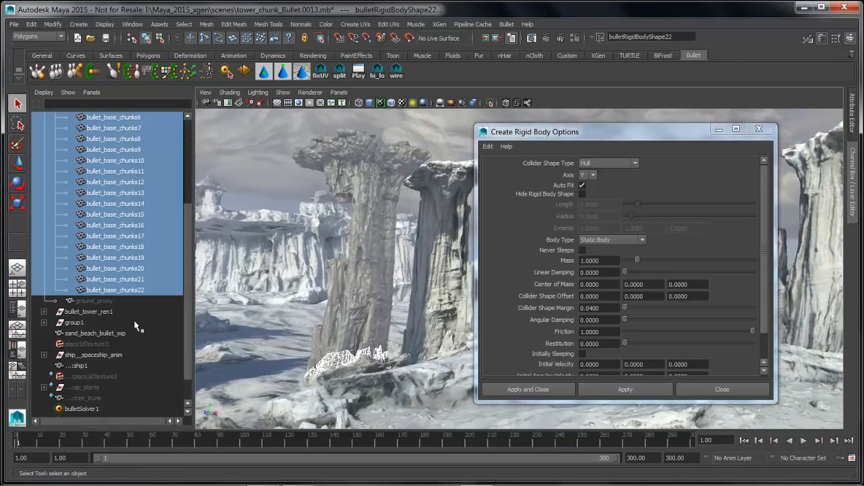
- Make ground_proxy a static rigid body using the Mesh (static only) collider shape
{"action": "left_click", "coordinate": [101, 301]}
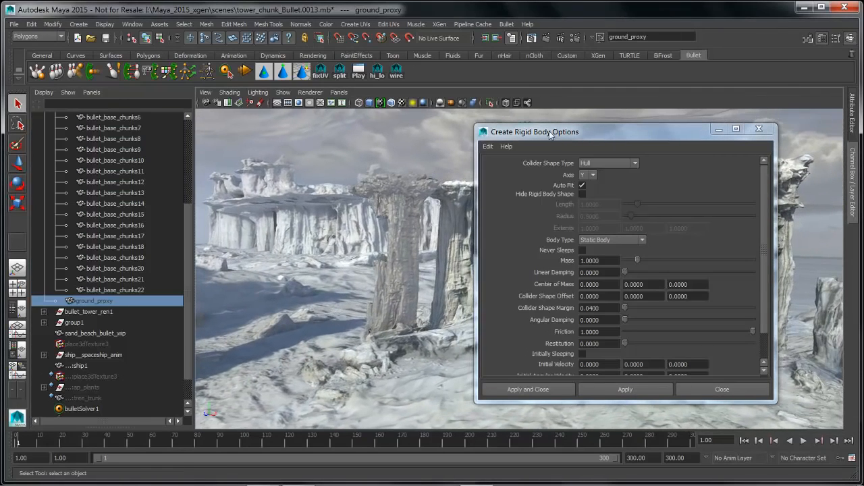
{"action": "left_click_drag", "start_coordinate": [555, 134], "coordinate": [651, 133]}
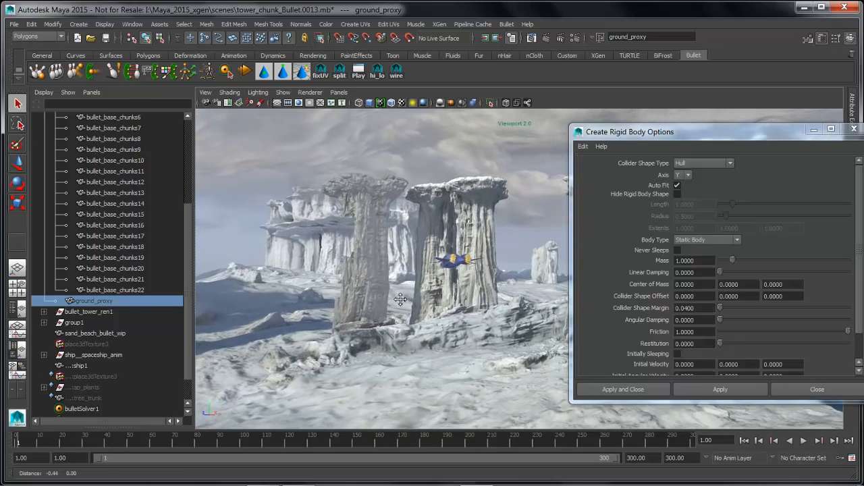
{"action": "left_click", "coordinate": [701, 165]}
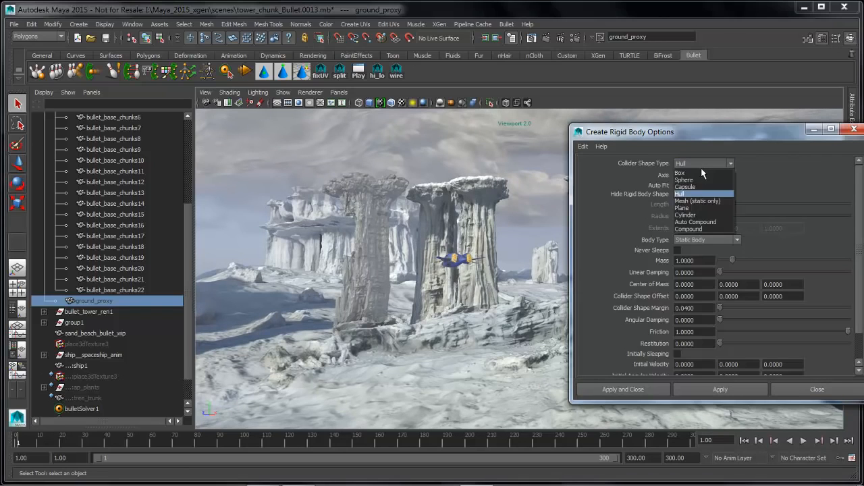
{"action": "left_click", "coordinate": [697, 201]}
{"action": "left_click", "coordinate": [715, 396]}
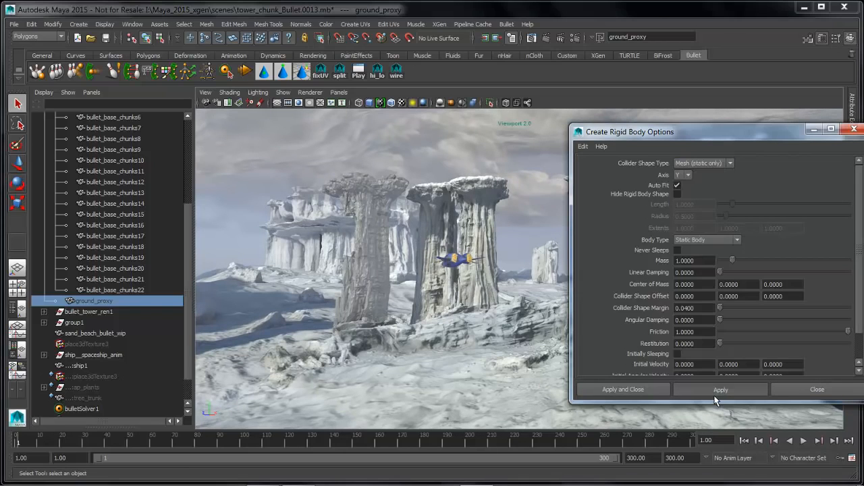
- Close the Create Rigid Body Options, enlarge the perspective view to frame the fractured tower and ship, and clear the selection
{"action": "left_click_drag", "start_coordinate": [687, 139], "coordinate": [634, 133]}
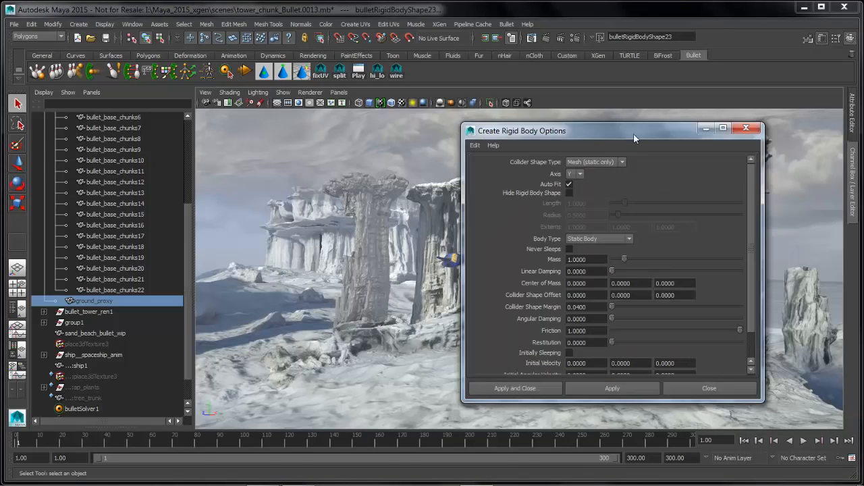
{"action": "left_click", "coordinate": [740, 131]}
{"action": "left_click_drag", "start_coordinate": [463, 266], "coordinate": [495, 264], "text": "alt"}
{"action": "key", "text": "space"}
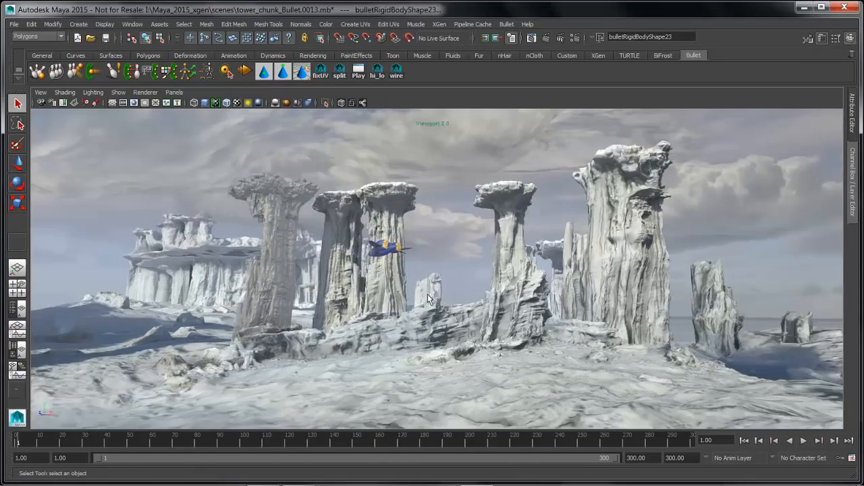
{"action": "right_click_drag", "start_coordinate": [427, 293], "coordinate": [444, 299], "text": "alt"}
{"action": "middle_click_drag", "start_coordinate": [444, 299], "coordinate": [521, 314], "text": "alt"}
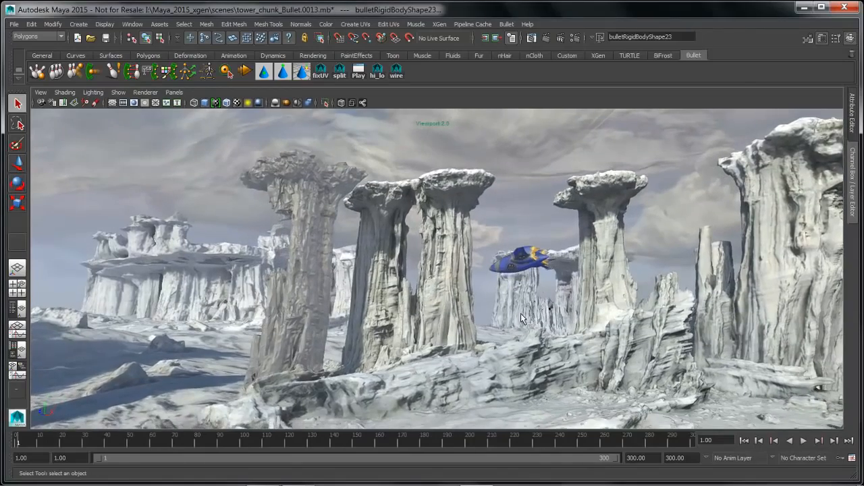
{"action": "right_click_drag", "start_coordinate": [521, 314], "coordinate": [524, 325], "text": "alt"}
{"action": "left_click", "coordinate": [540, 183]}
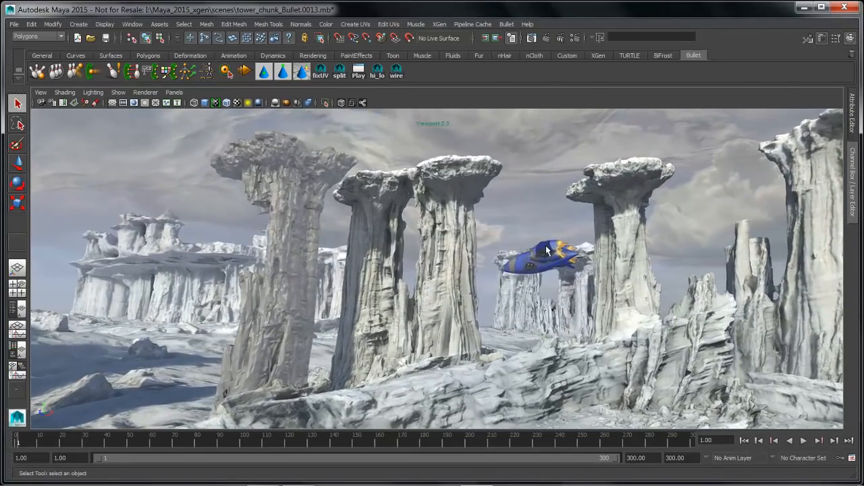
- Play the Bullet simulation to test the tower collapse with the default rigid set settings, and rewind to frame 1
{"action": "left_click", "coordinate": [805, 442]}
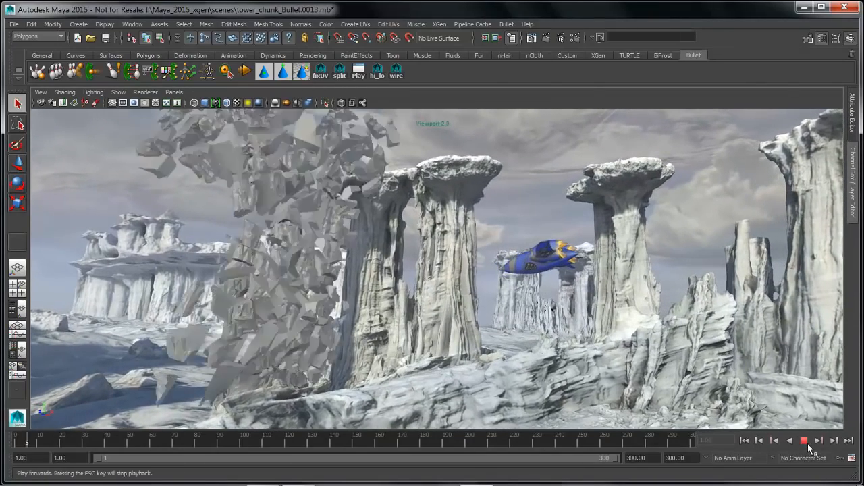
{"action": "left_click", "coordinate": [805, 441]}
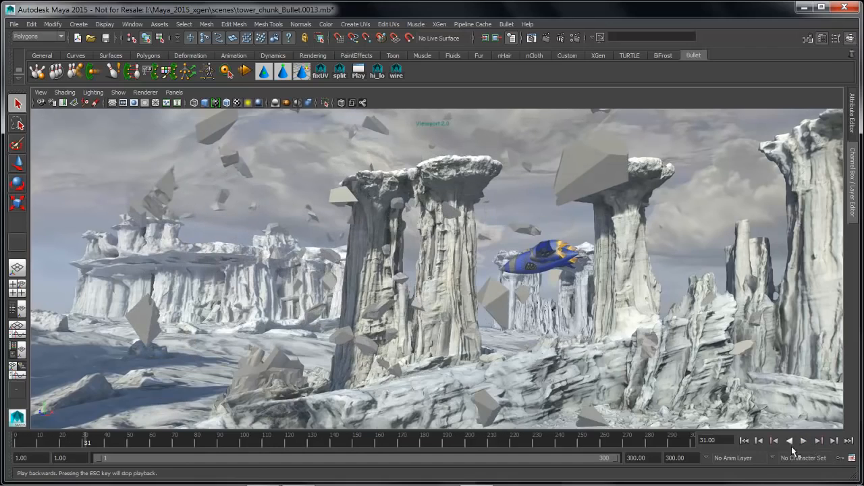
{"action": "left_click", "coordinate": [745, 440]}
{"action": "middle_click_drag", "start_coordinate": [297, 291], "coordinate": [287, 297], "text": "alt"}
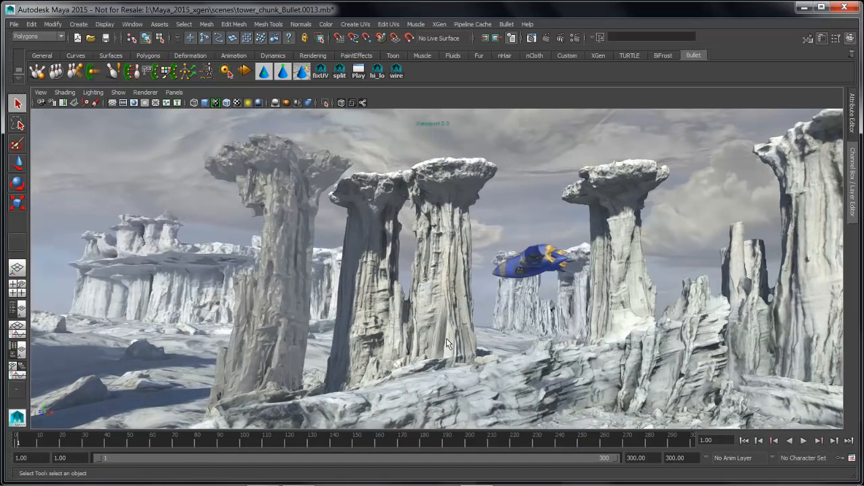
- Show shape nodes in the Outliner and expand bulletSolver1
{"action": "key", "text": "space"}
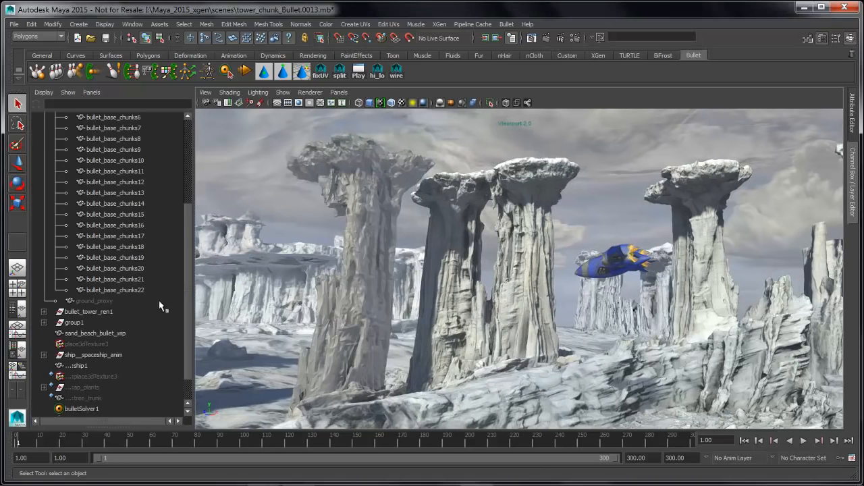
{"action": "scroll", "coordinate": [185, 373], "scroll_direction": "down", "scroll_amount": 3}
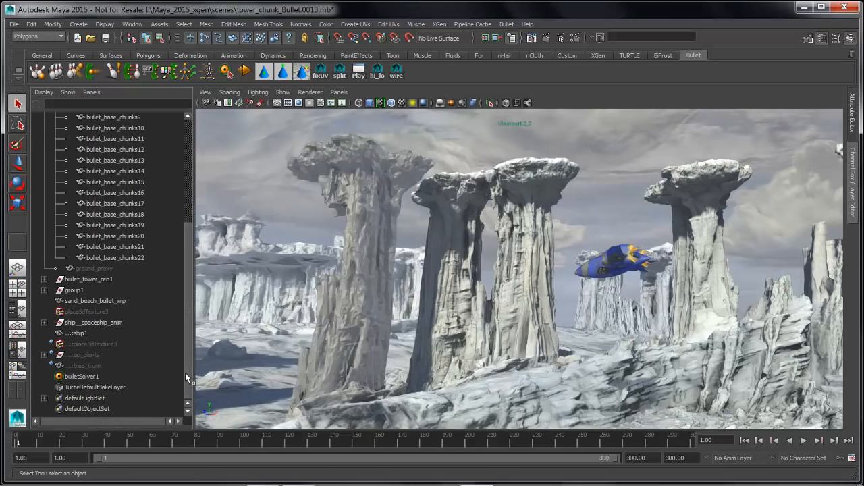
{"action": "right_click", "coordinate": [89, 376]}
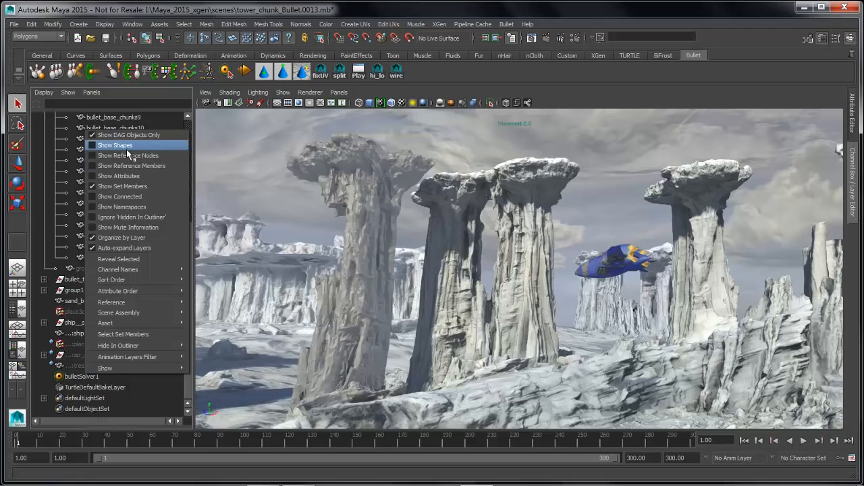
{"action": "left_click", "coordinate": [127, 148]}
{"action": "left_click", "coordinate": [44, 377]}
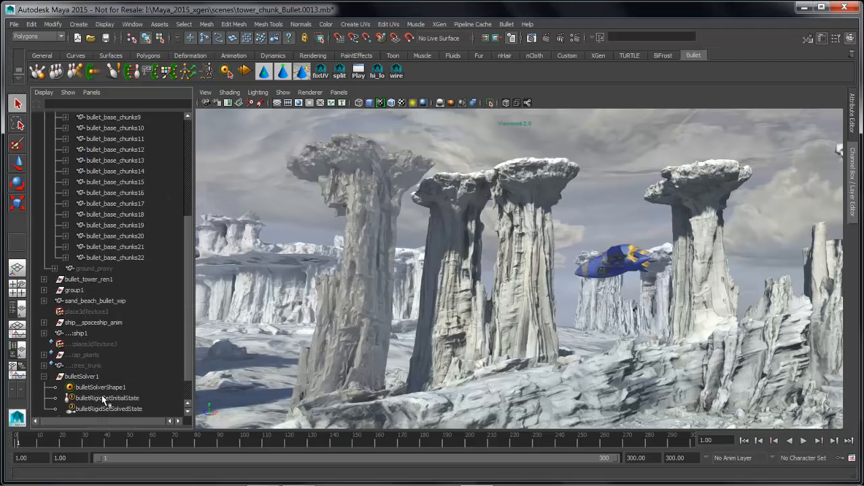
- Set the Collision Shape Type of bulletRigidSetInitialState to hull
{"action": "left_click", "coordinate": [103, 399]}
{"action": "left_click", "coordinate": [859, 128]}
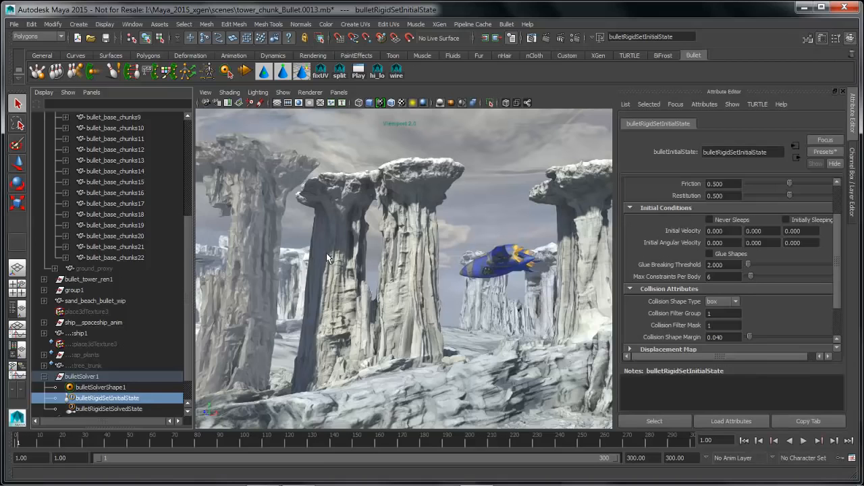
{"action": "left_click_drag", "start_coordinate": [326, 252], "coordinate": [392, 256], "text": "alt"}
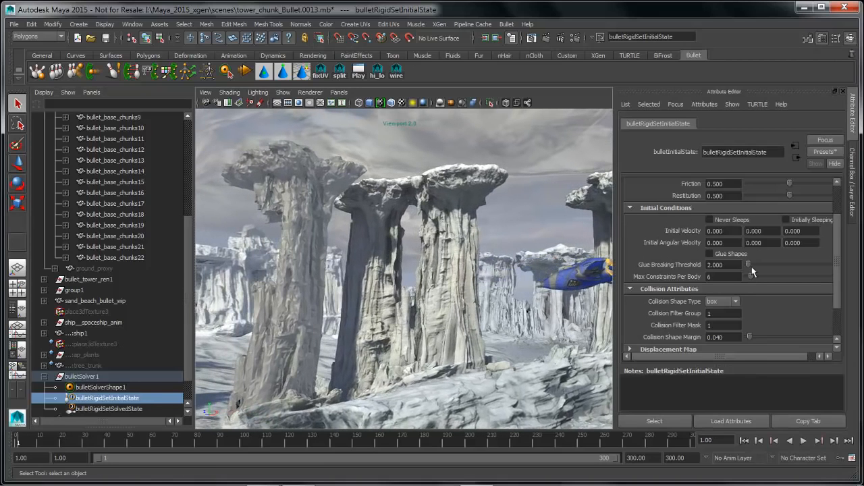
{"action": "left_click", "coordinate": [722, 303]}
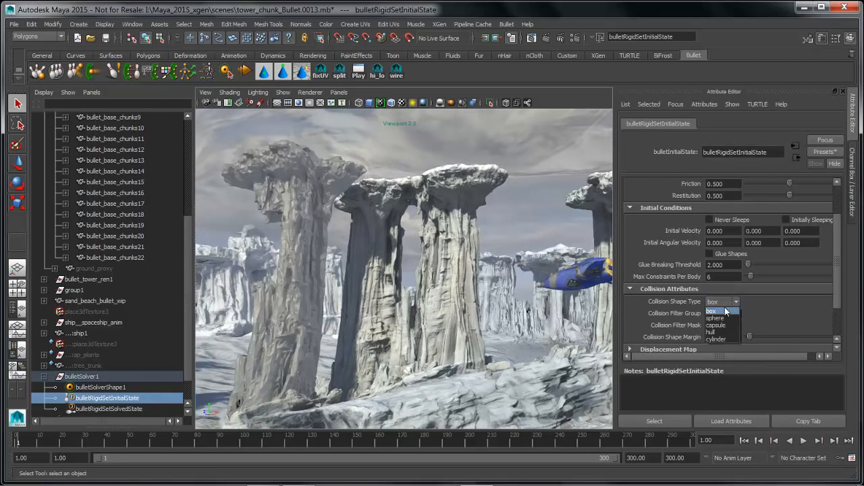
{"action": "left_click", "coordinate": [724, 334]}
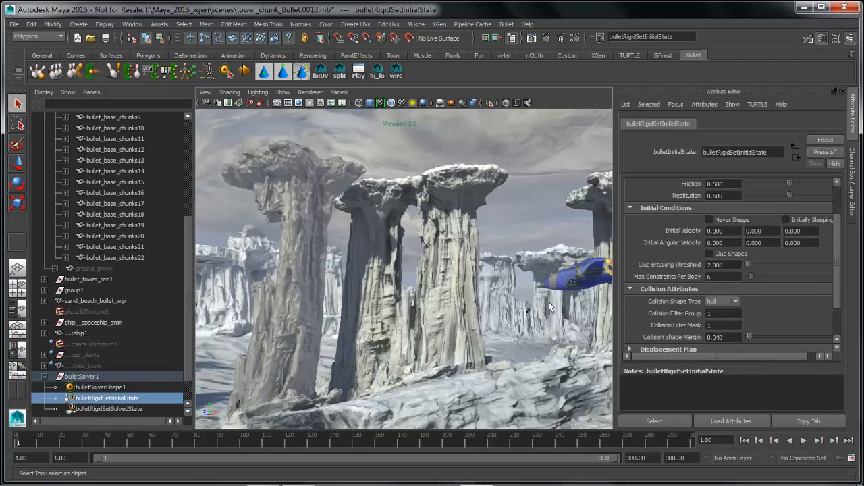
{"action": "left_click_drag", "start_coordinate": [549, 302], "coordinate": [530, 309], "text": "alt"}
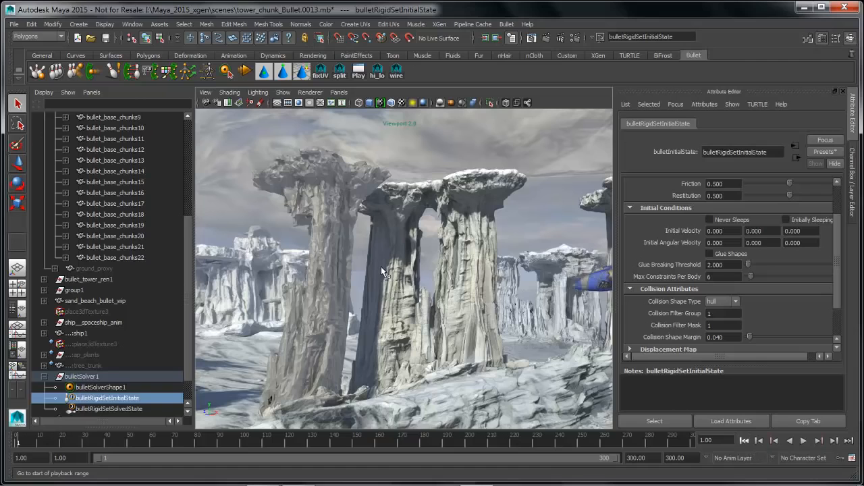
{"action": "left_click_drag", "start_coordinate": [381, 266], "coordinate": [383, 273], "text": "alt"}
- Set the Y gravity of bulletSolverShape1 to -98
{"action": "left_click", "coordinate": [94, 388]}
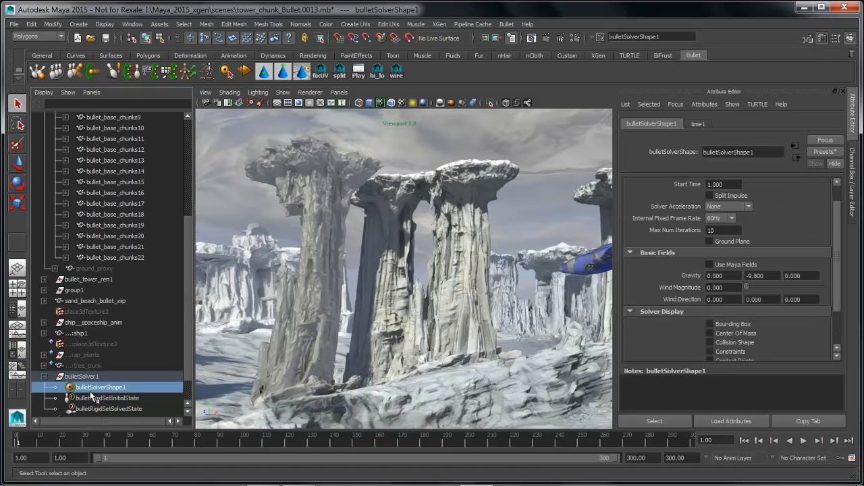
{"action": "left_click_drag", "start_coordinate": [842, 269], "coordinate": [843, 248]}
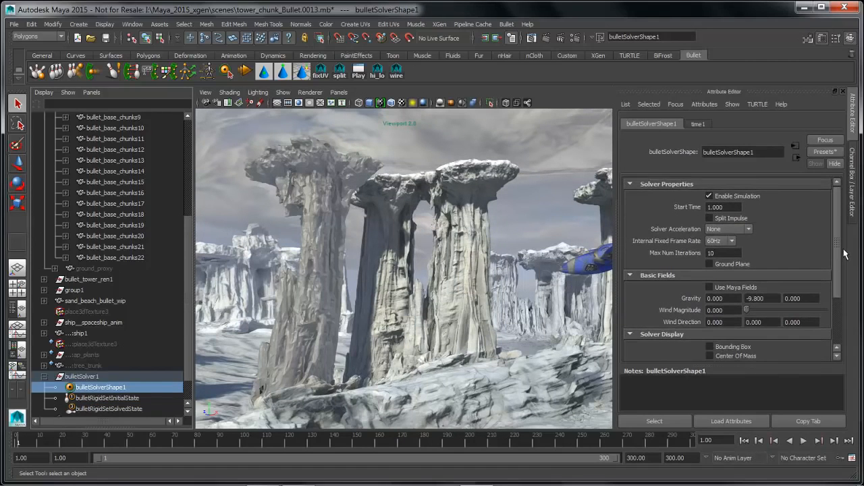
{"action": "left_click", "coordinate": [764, 299]}
{"action": "type", "text": "-98"}
{"action": "key", "text": "Return"}
{"action": "middle_click_drag", "start_coordinate": [508, 311], "coordinate": [517, 310], "text": "alt"}
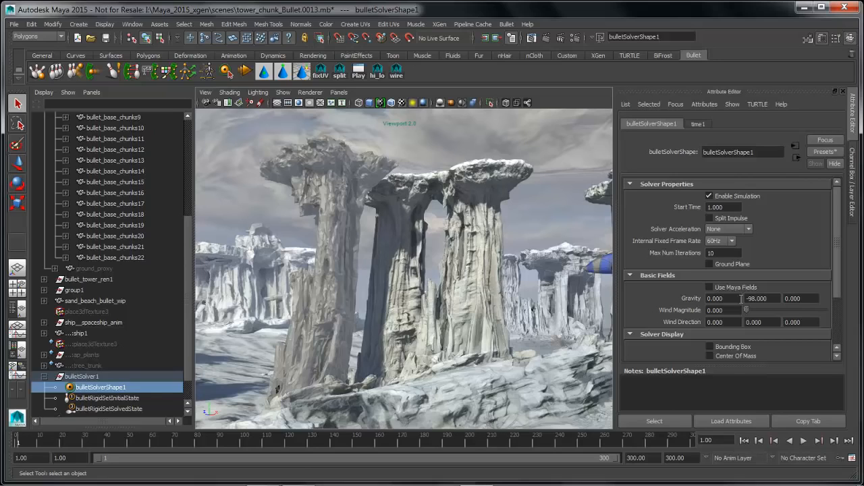
- Play the simulation to check how the tower chunks fall with hull colliders and stronger gravity, and rewind to frame 1
{"action": "left_click", "coordinate": [804, 441]}
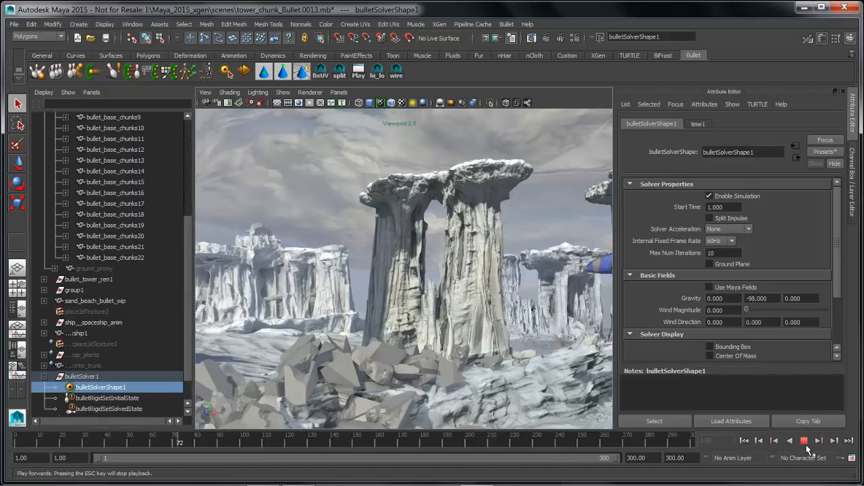
{"action": "left_click", "coordinate": [804, 442]}
{"action": "left_click", "coordinate": [745, 441]}
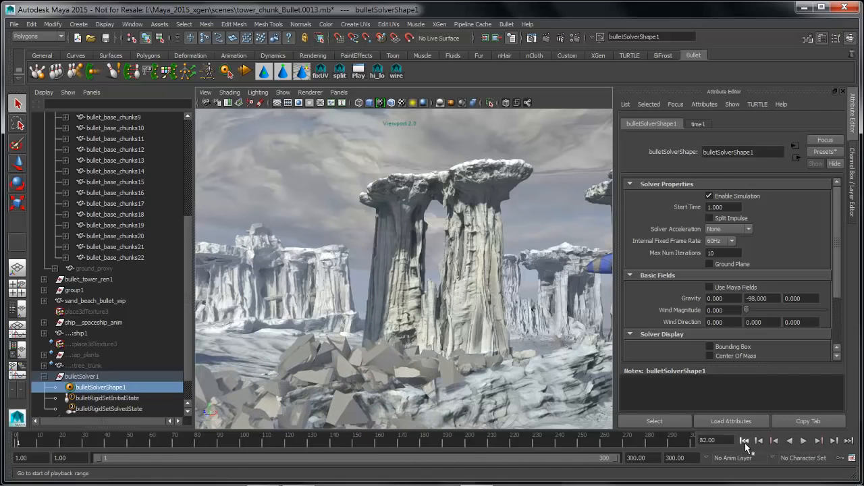
{"action": "left_click_drag", "start_coordinate": [320, 252], "coordinate": [294, 187], "text": "alt"}
{"action": "middle_click_drag", "start_coordinate": [369, 214], "coordinate": [355, 211], "text": "alt"}
{"action": "middle_click_drag", "start_coordinate": [339, 253], "coordinate": [330, 262], "text": "alt"}
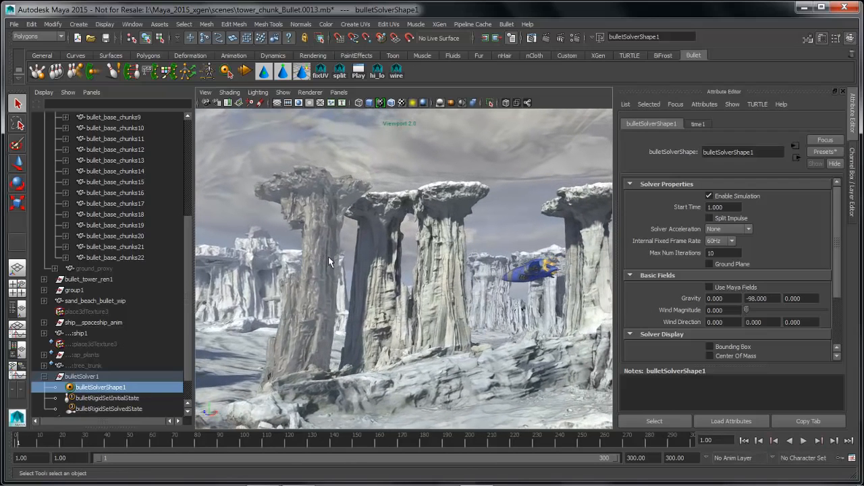
- Enable Initially Sleeping in the initial conditions of bulletRigidSetInitialState
{"action": "left_click", "coordinate": [92, 398]}
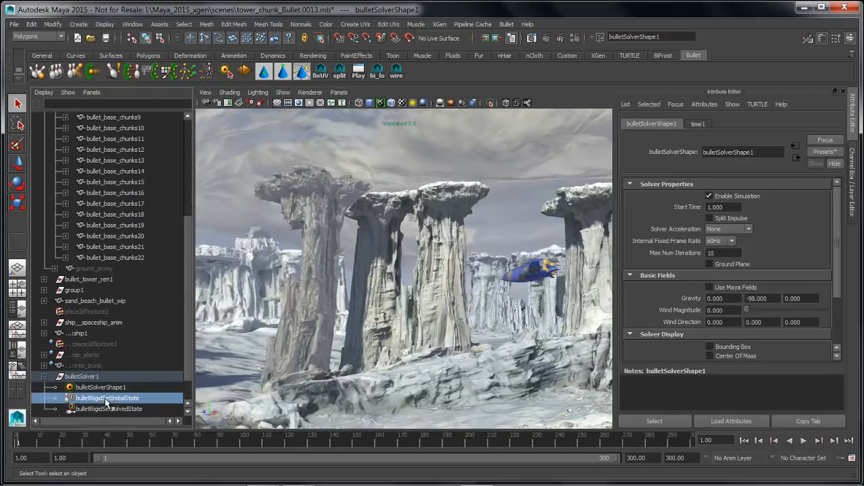
{"action": "scroll", "coordinate": [786, 260], "scroll_direction": "up", "scroll_amount": 2}
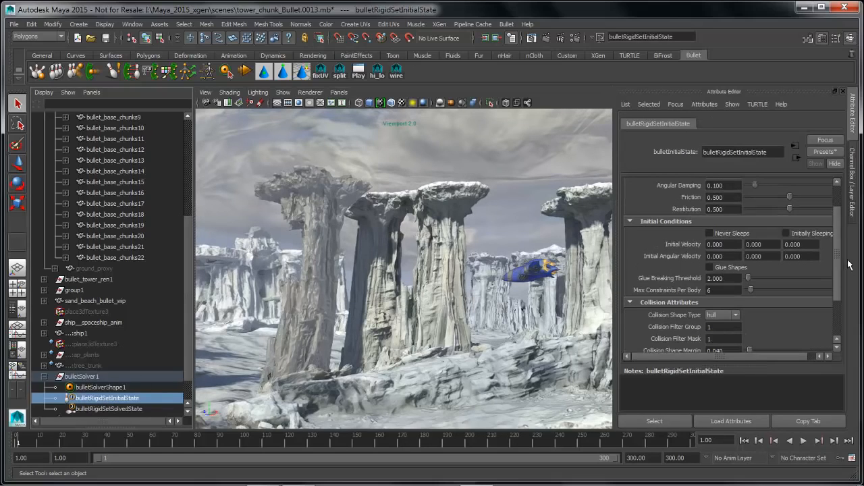
{"action": "middle_click_drag", "start_coordinate": [477, 286], "coordinate": [496, 282], "text": "alt"}
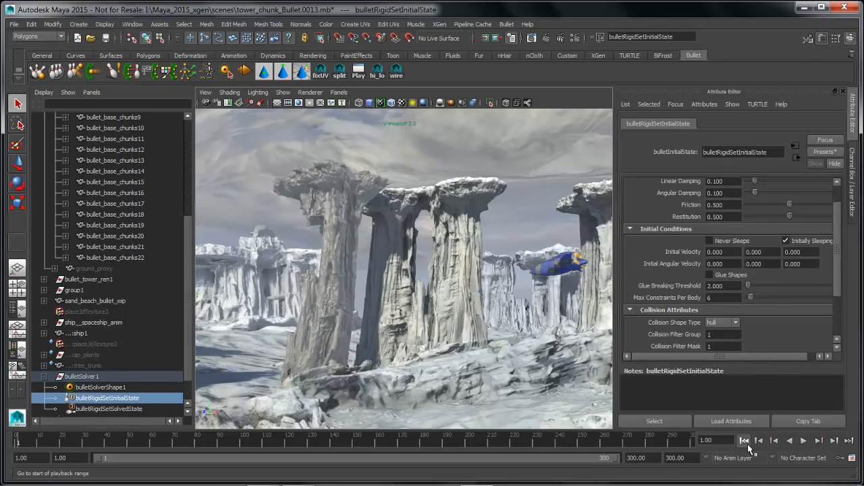
- Play the simulation to check the tower's behaviour with initially sleeping chunks, and return to the start frame
{"action": "left_click", "coordinate": [807, 443]}
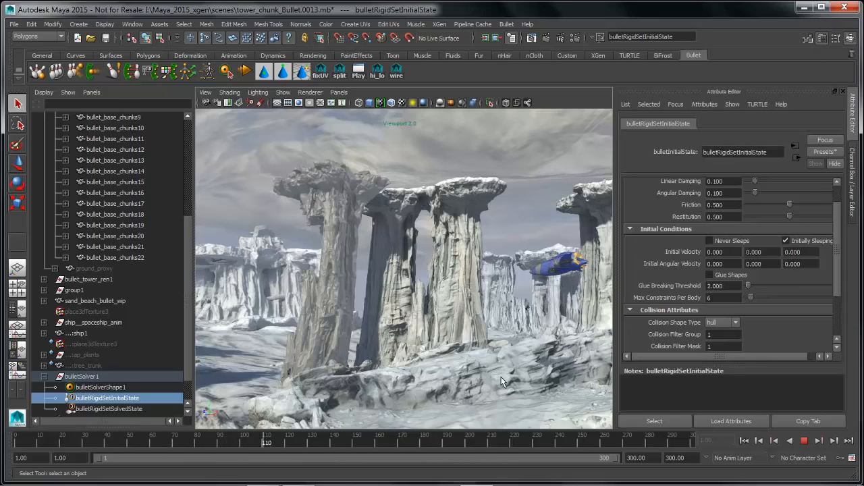
{"action": "left_click", "coordinate": [808, 441]}
{"action": "left_click", "coordinate": [747, 443]}
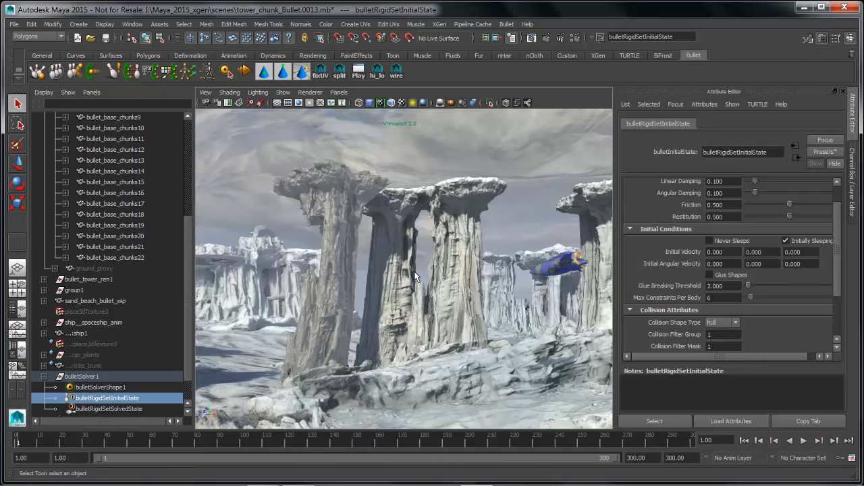
- Make the spaceship mesh an active rigid body with Box collider shape and Dynamic Rigid Body type
{"action": "middle_click_drag", "start_coordinate": [415, 276], "coordinate": [399, 272], "text": "alt"}
{"action": "left_click", "coordinate": [528, 269]}
{"action": "middle_click_drag", "start_coordinate": [528, 270], "coordinate": [481, 279], "text": "alt"}
{"action": "key", "text": "space"}
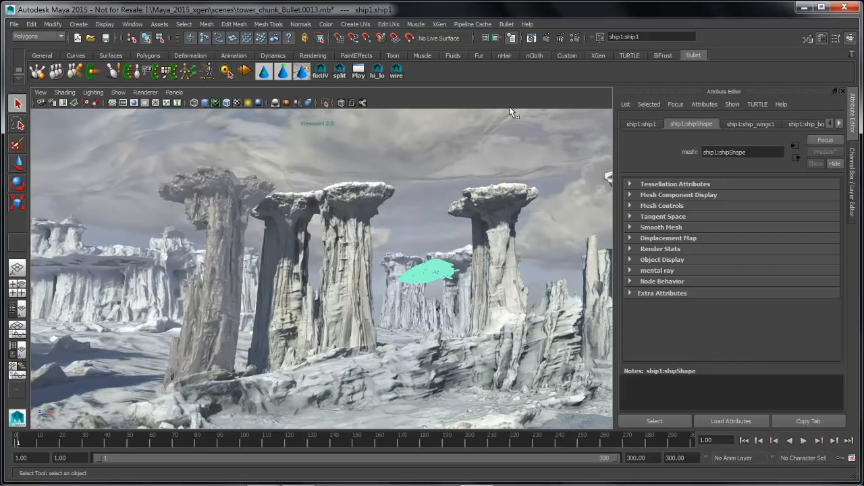
{"action": "left_click", "coordinate": [506, 25]}
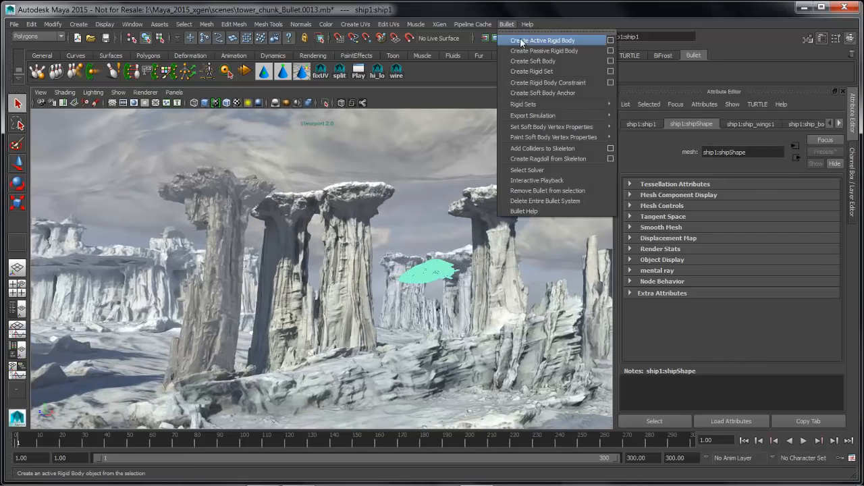
{"action": "left_click", "coordinate": [611, 41]}
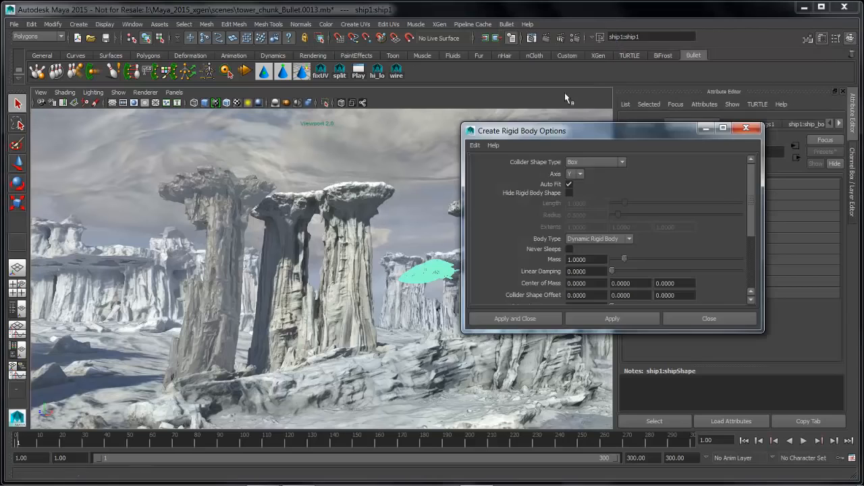
{"action": "left_click", "coordinate": [516, 323]}
{"action": "left_click", "coordinate": [437, 163]}
{"action": "middle_click_drag", "start_coordinate": [437, 164], "coordinate": [446, 186], "text": "alt"}
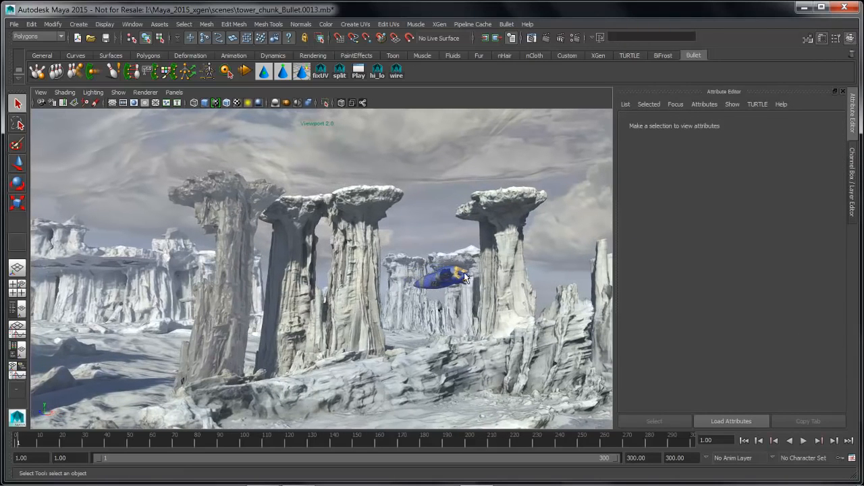
- Play the simulation to check the motion of the ship's rigid body, and go back to frame 1
{"action": "left_click", "coordinate": [809, 443]}
{"action": "left_click", "coordinate": [804, 440]}
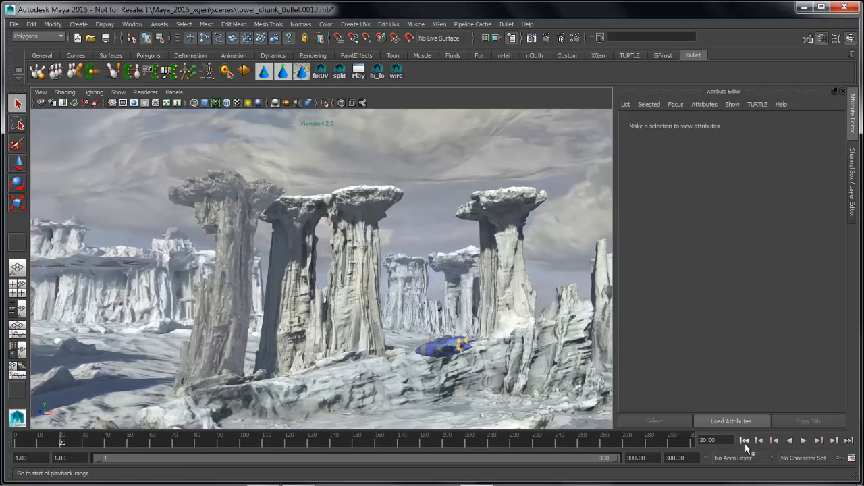
{"action": "left_click", "coordinate": [744, 440]}
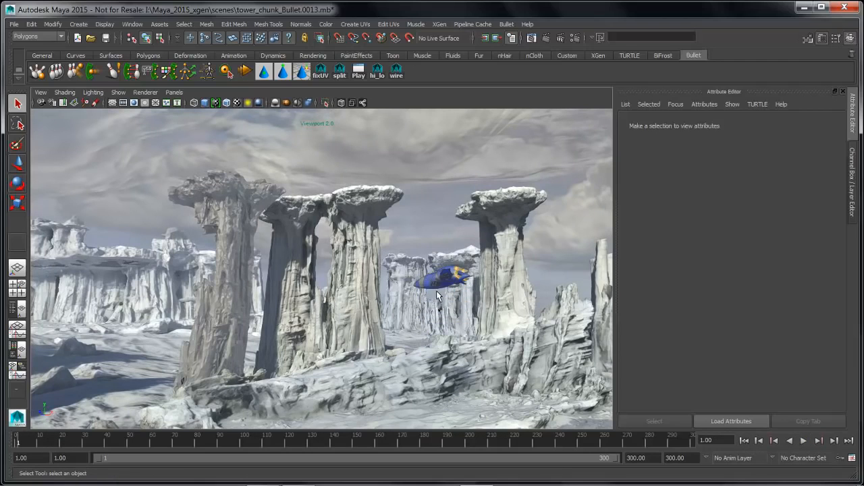
- Set the X initial velocity of the ship's rigid body to -400 and select its bulletRigidBodyShape24 node
{"action": "left_click", "coordinate": [436, 291]}
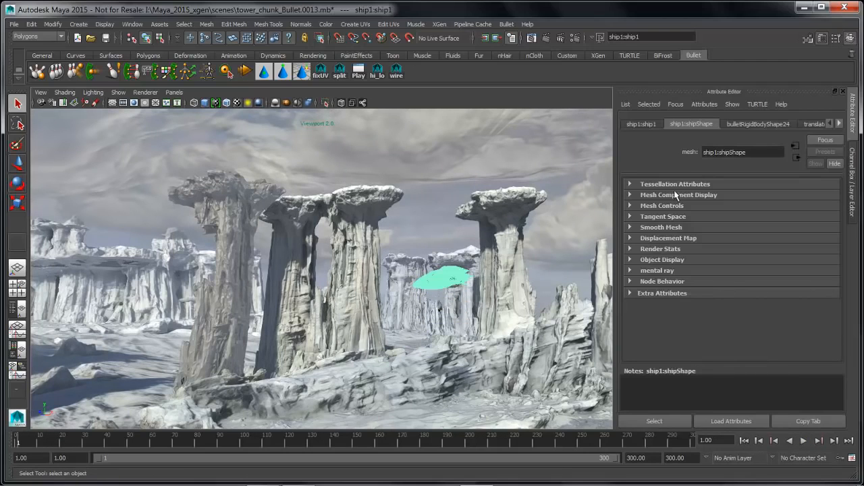
{"action": "left_click", "coordinate": [758, 124]}
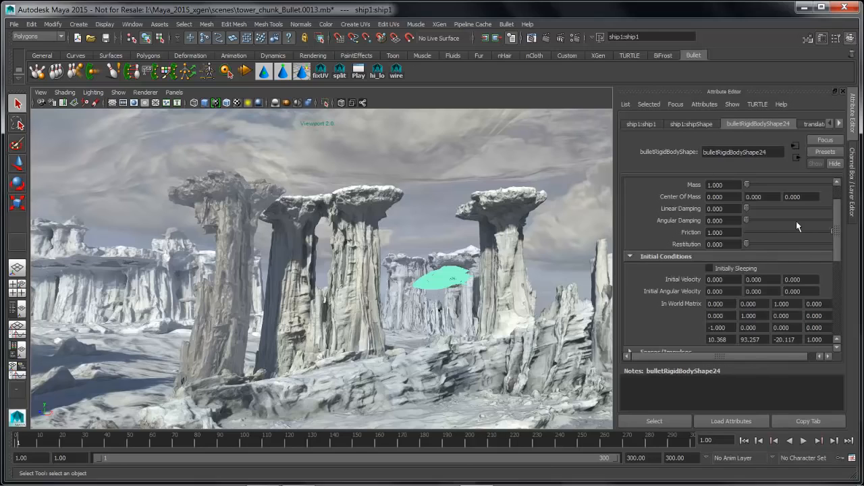
{"action": "left_click_drag", "start_coordinate": [847, 258], "coordinate": [848, 239]}
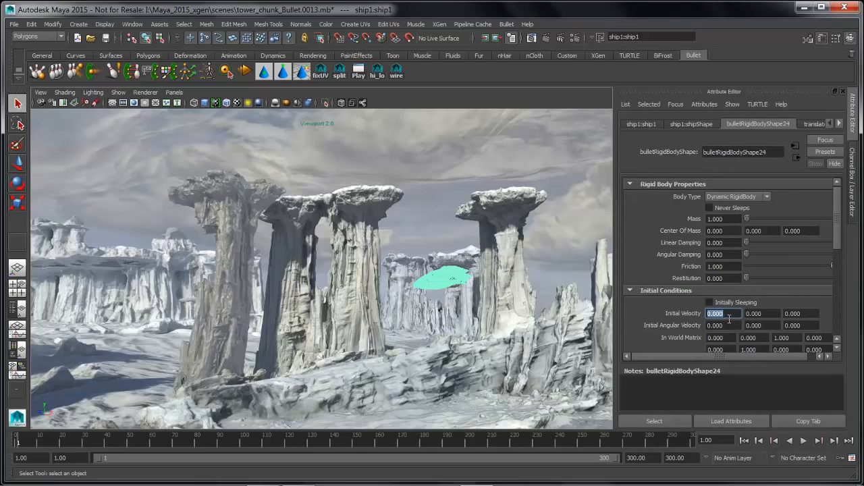
{"action": "key", "text": "Return"}
{"action": "left_click", "coordinate": [656, 422]}
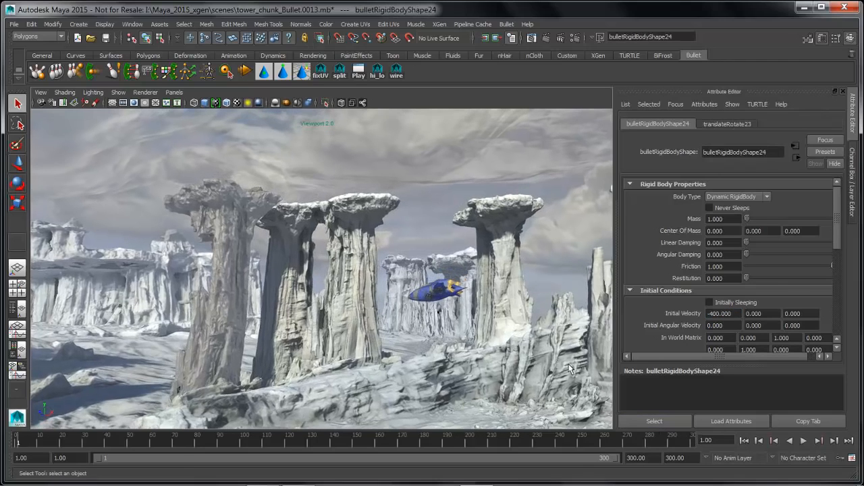
- Play the simulation to check the ship's impact on the tower, and return to the start frame
{"action": "left_click", "coordinate": [810, 443]}
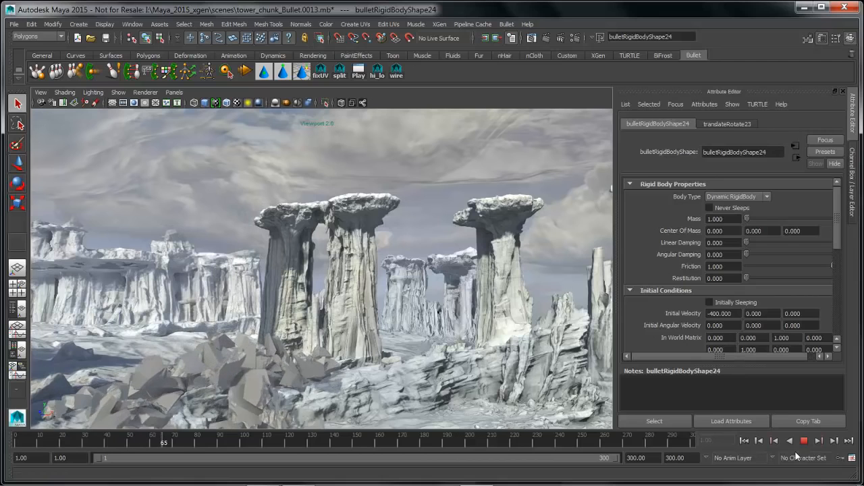
{"action": "left_click", "coordinate": [805, 441]}
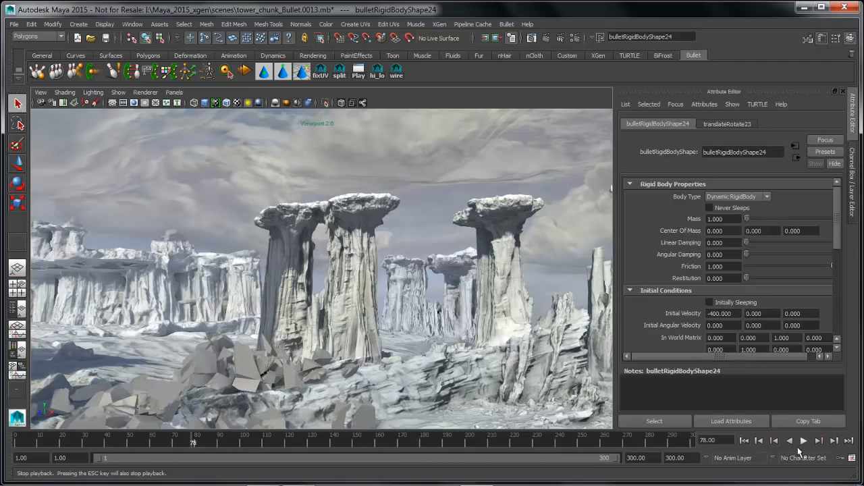
{"action": "left_click", "coordinate": [745, 441]}
- Set the mass of the ship's rigid body to 7, then replay the simulation and rewind it to frame 1
{"action": "left_click", "coordinate": [729, 220]}
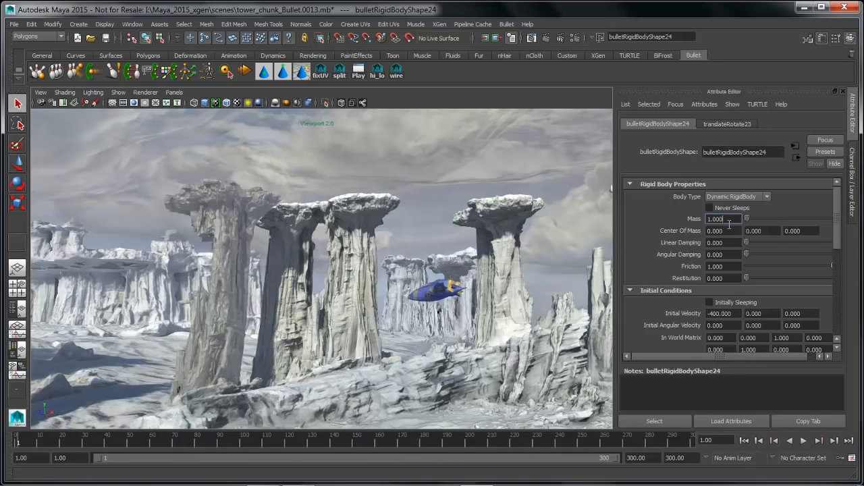
{"action": "key", "text": "Return"}
{"action": "left_click", "coordinate": [804, 441]}
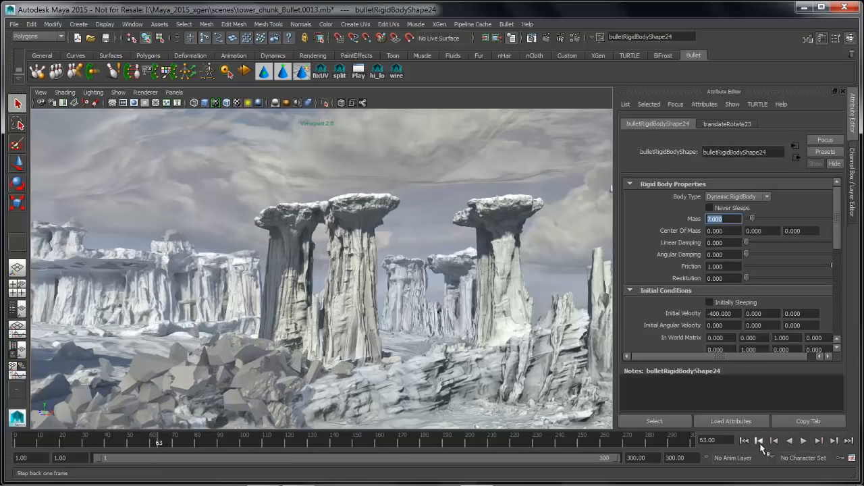
{"action": "left_click", "coordinate": [745, 441]}
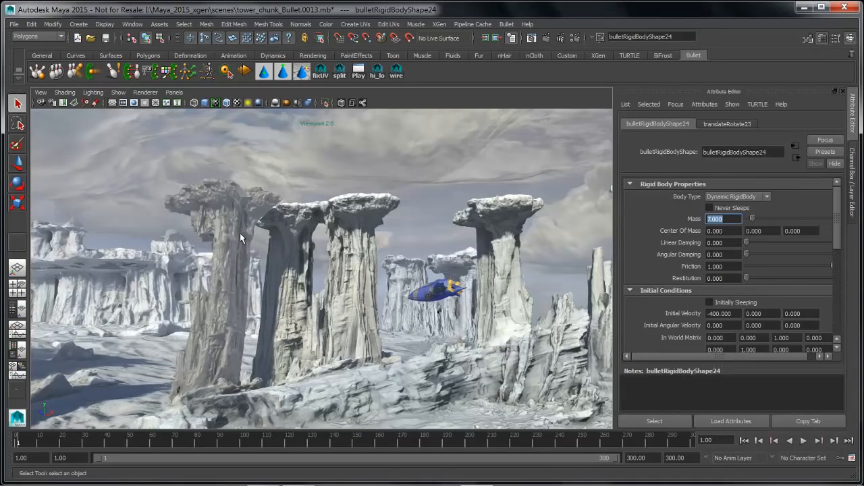
- Enable Glue Shapes in the initial conditions of bulletRigidSetInitialState
{"action": "middle_click_drag", "start_coordinate": [314, 237], "coordinate": [307, 230], "text": "alt"}
{"action": "left_click_drag", "start_coordinate": [306, 231], "coordinate": [306, 244], "text": "alt"}
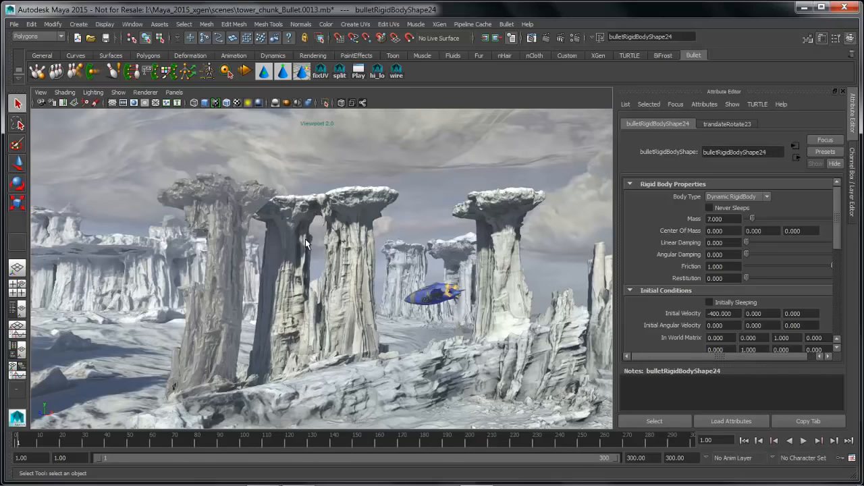
{"action": "left_click_drag", "start_coordinate": [271, 241], "coordinate": [273, 245], "text": "alt"}
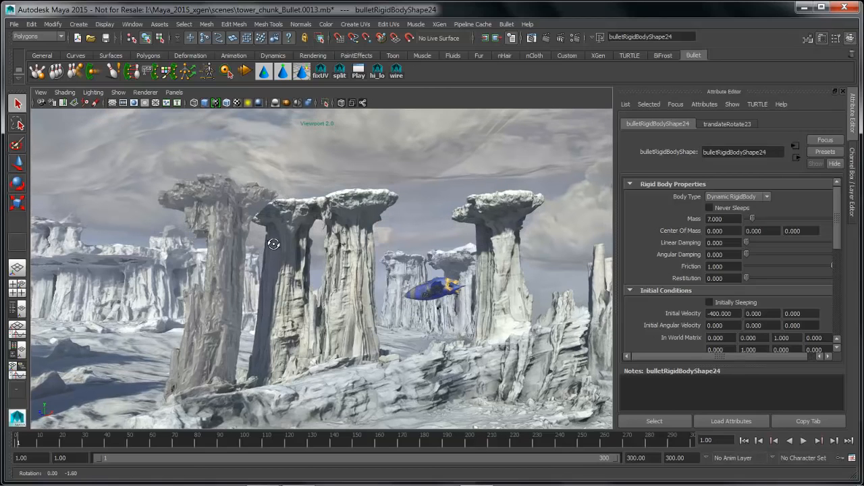
{"action": "middle_click_drag", "start_coordinate": [306, 243], "coordinate": [295, 264], "text": "alt"}
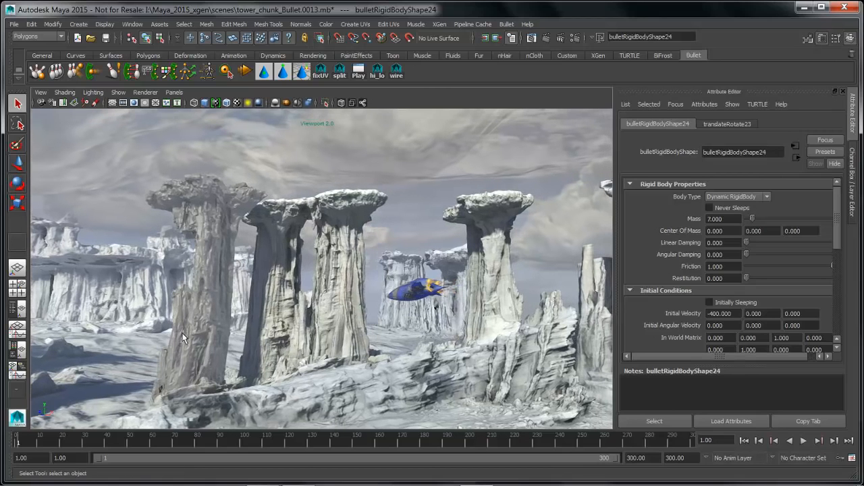
{"action": "key", "text": "space"}
{"action": "left_click", "coordinate": [110, 398]}
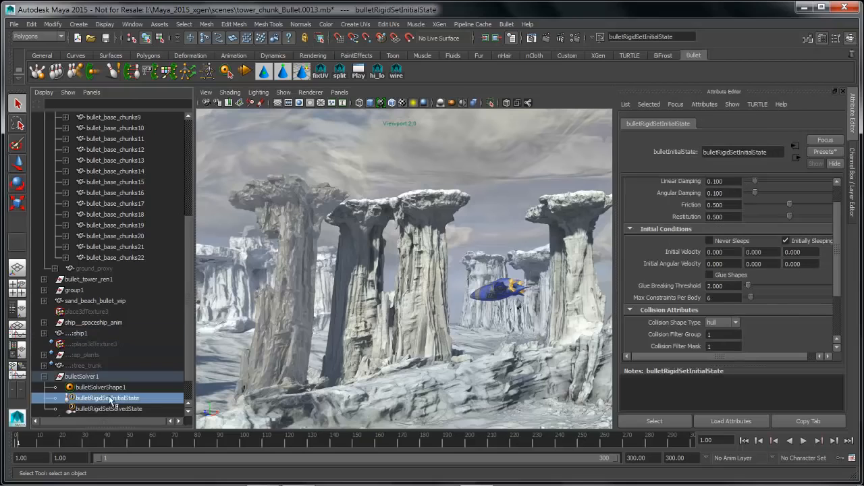
{"action": "key", "text": "space"}
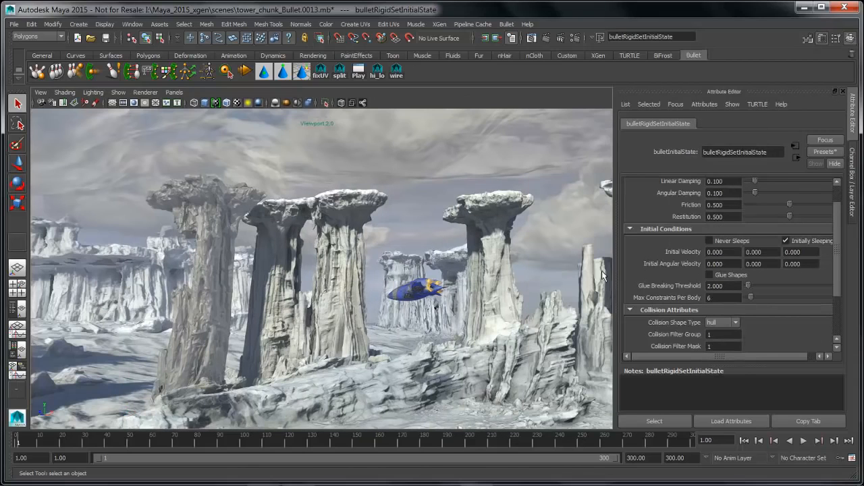
{"action": "left_click", "coordinate": [709, 275]}
- Enable Constraints in the solver display of bulletSolverShape1 with X-ray shading on, and examine the constraints across the tower
{"action": "left_click", "coordinate": [676, 104]}
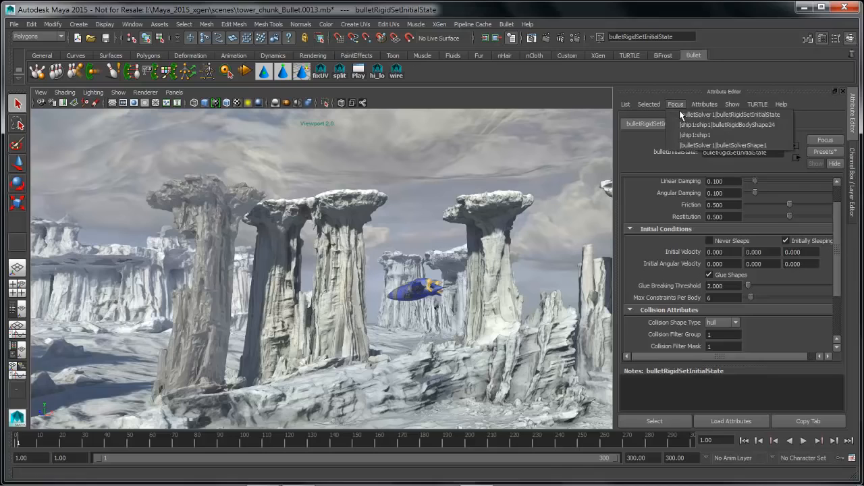
{"action": "left_click", "coordinate": [739, 145]}
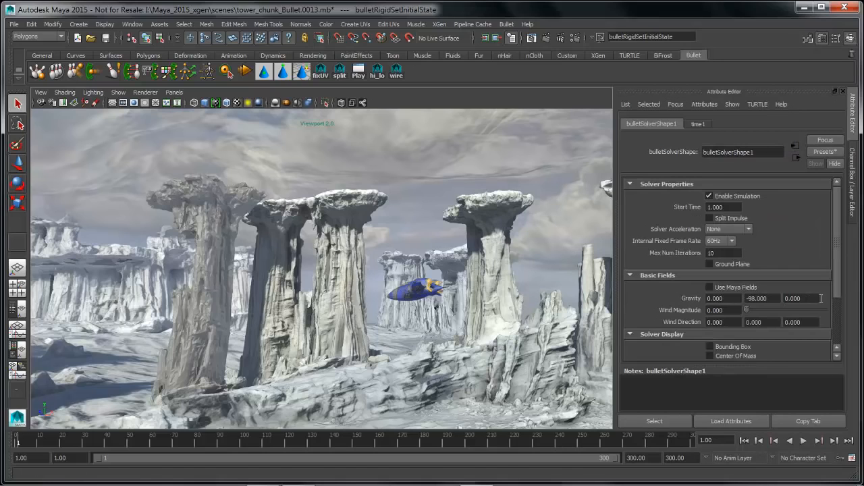
{"action": "scroll", "coordinate": [836, 291], "scroll_direction": "down", "scroll_amount": 3}
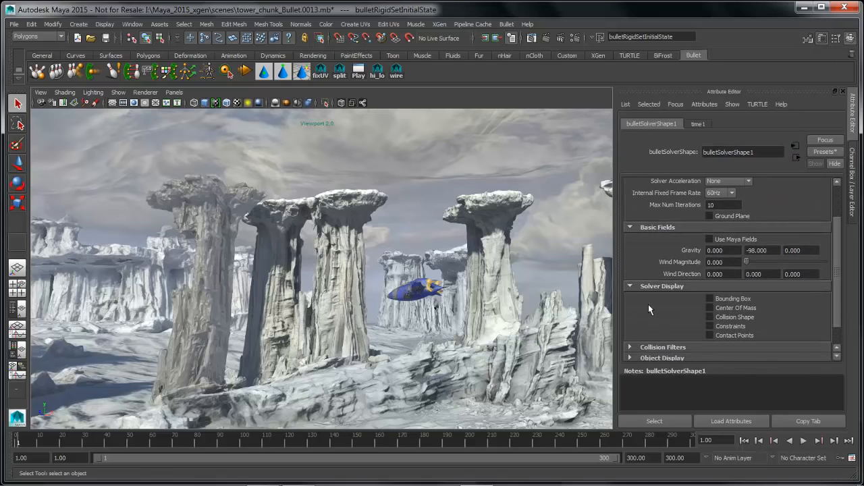
{"action": "left_click_drag", "start_coordinate": [210, 283], "coordinate": [316, 255]}
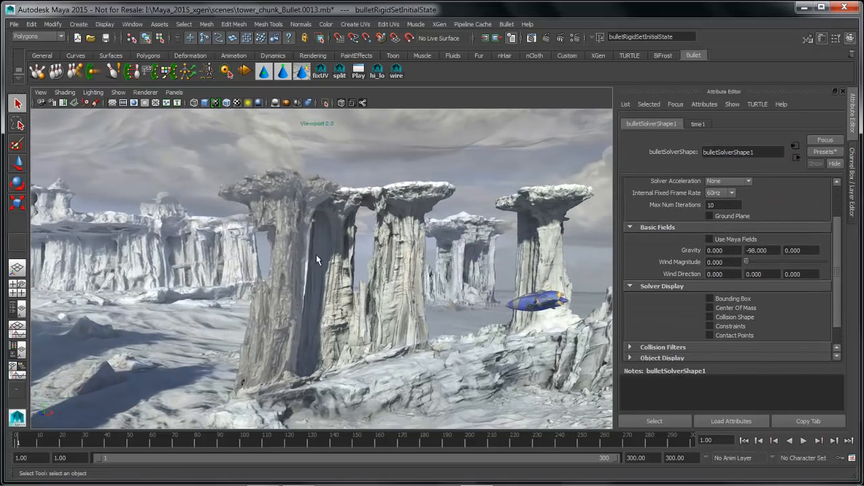
{"action": "left_click", "coordinate": [341, 103]}
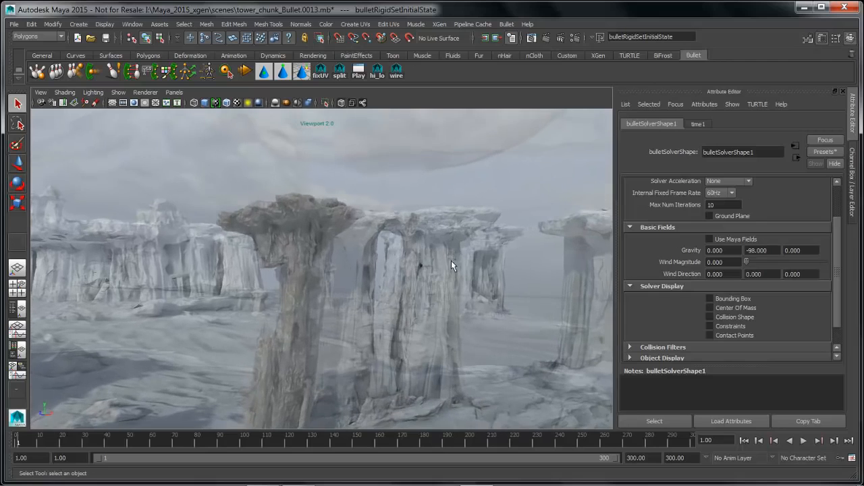
{"action": "middle_click_drag", "start_coordinate": [347, 321], "coordinate": [353, 300], "text": "alt"}
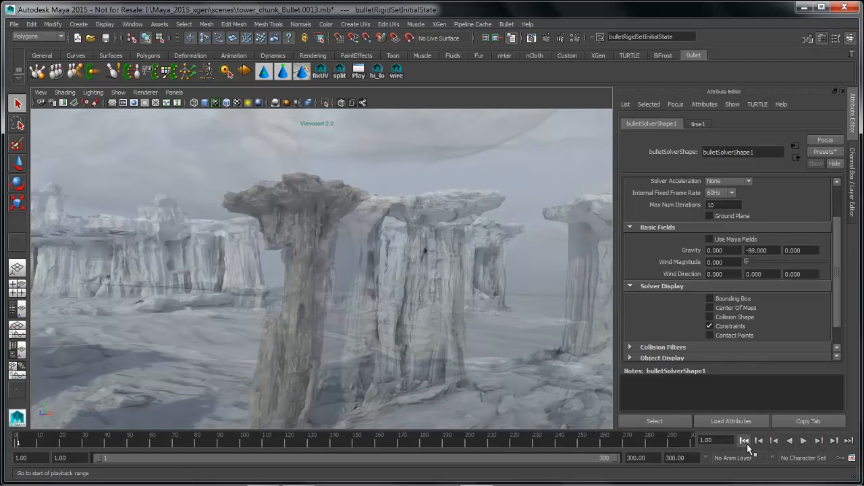
{"action": "right_click_drag", "start_coordinate": [396, 325], "coordinate": [480, 333], "text": "alt"}
{"action": "middle_click_drag", "start_coordinate": [349, 337], "coordinate": [337, 415], "text": "alt"}
{"action": "middle_click_drag", "start_coordinate": [342, 282], "coordinate": [345, 330], "text": "alt"}
{"action": "right_click_drag", "start_coordinate": [345, 330], "coordinate": [366, 338], "text": "alt"}
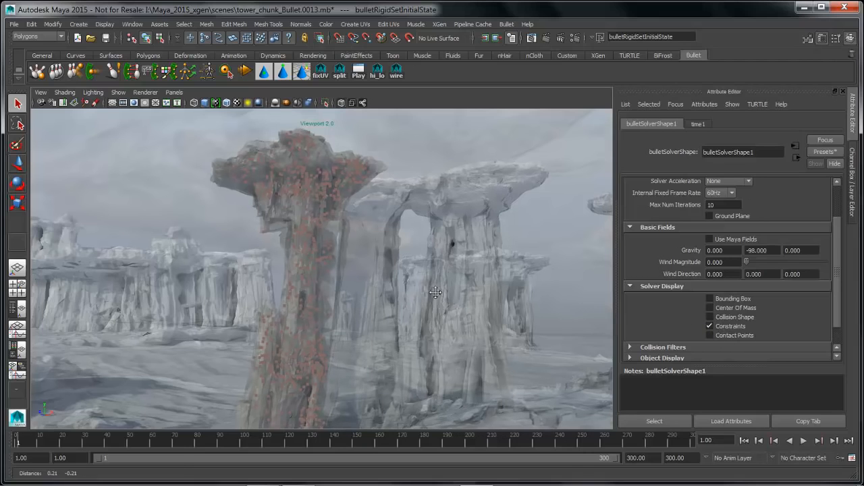
{"action": "mouse_move", "coordinate": [435, 293]}
{"action": "left_mouse_down", "text": "alt"}
{"action": "mouse_move", "coordinate": [451, 286]}
{"action": "mouse_move", "coordinate": [425, 291]}
{"action": "left_mouse_up", "text": "alt"}
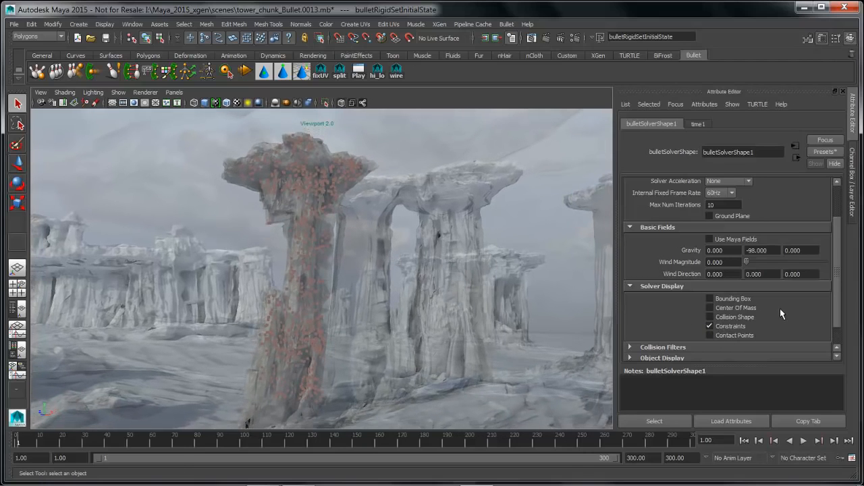
- Switch the solver display from Constraints to Contact Points and play the simulation to examine the contacts between the chunks
{"action": "left_click", "coordinate": [710, 326]}
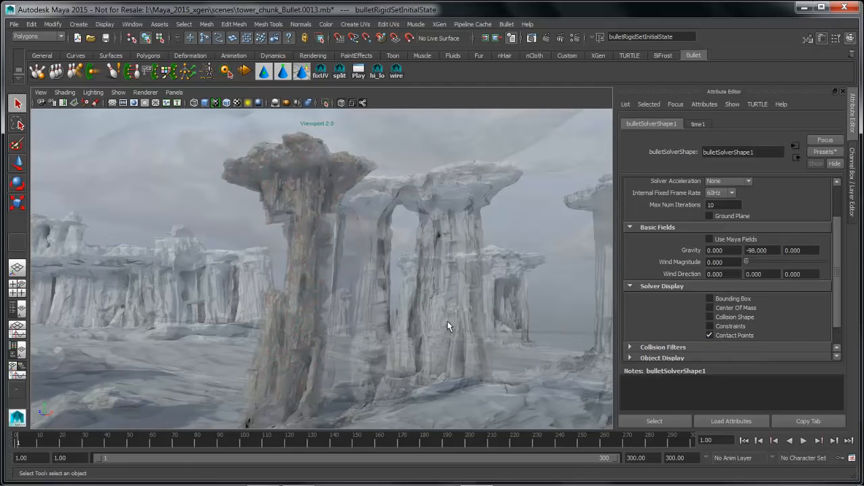
{"action": "mouse_move", "coordinate": [447, 321]}
{"action": "left_mouse_down", "text": "alt"}
{"action": "mouse_move", "coordinate": [433, 316]}
{"action": "mouse_move", "coordinate": [443, 312]}
{"action": "left_mouse_up", "text": "alt"}
{"action": "left_click", "coordinate": [804, 440]}
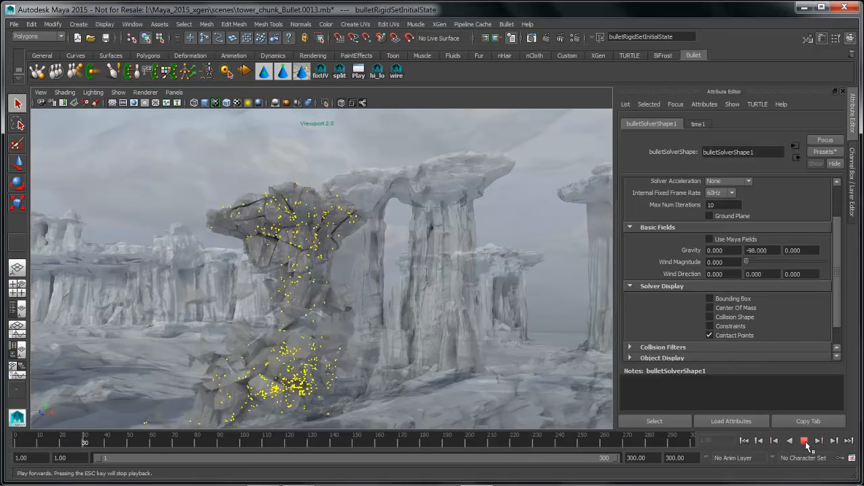
{"action": "middle_click_drag", "start_coordinate": [387, 377], "coordinate": [409, 309], "text": "alt"}
{"action": "left_click_drag", "start_coordinate": [409, 308], "coordinate": [453, 328], "text": "alt"}
{"action": "right_click_drag", "start_coordinate": [452, 328], "coordinate": [390, 362], "text": "alt"}
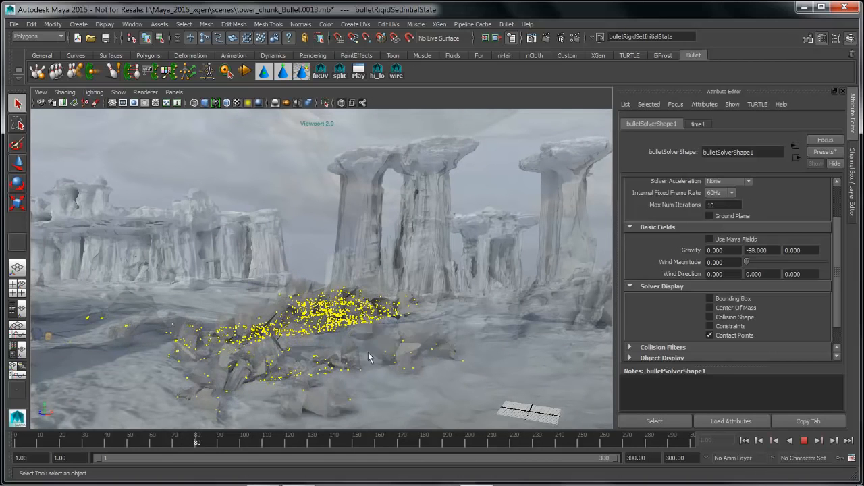
{"action": "middle_click_drag", "start_coordinate": [398, 367], "coordinate": [424, 372], "text": "alt"}
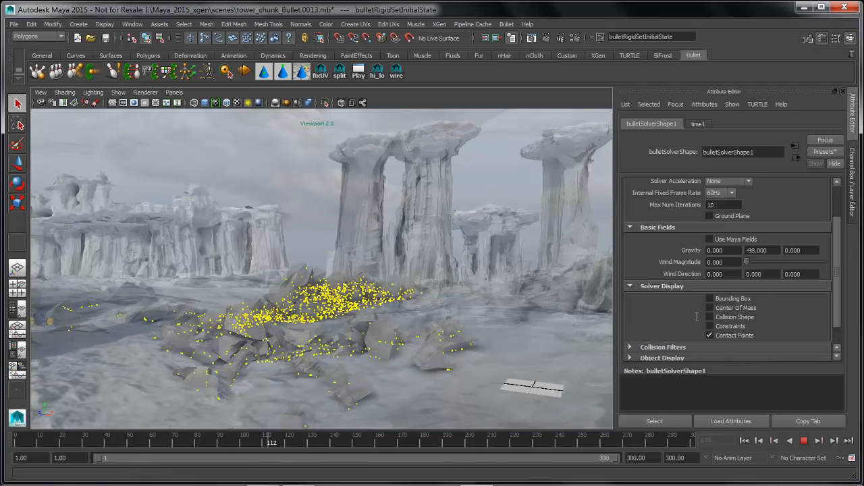
- Display Center Of Mass instead of Contact Points, replay the simulation to examine the chunks, then hide the display and return to frame 1
{"action": "left_click", "coordinate": [711, 335]}
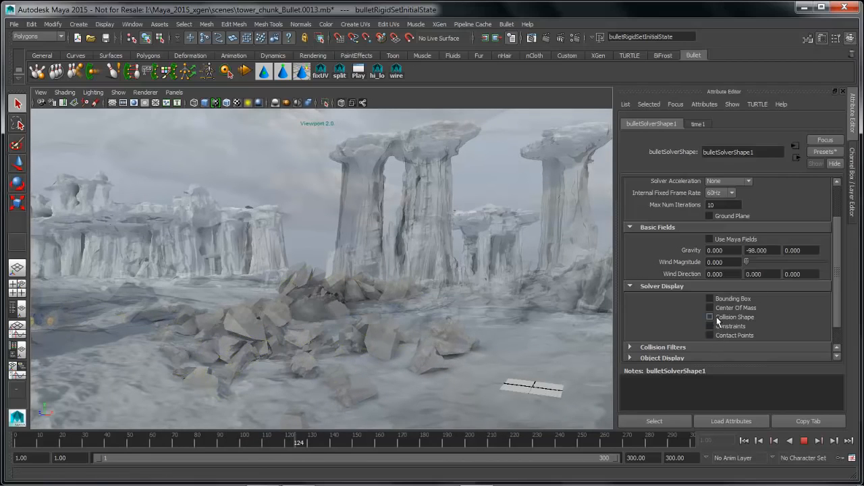
{"action": "left_click", "coordinate": [710, 307]}
{"action": "middle_click_drag", "start_coordinate": [390, 310], "coordinate": [459, 327], "text": "alt"}
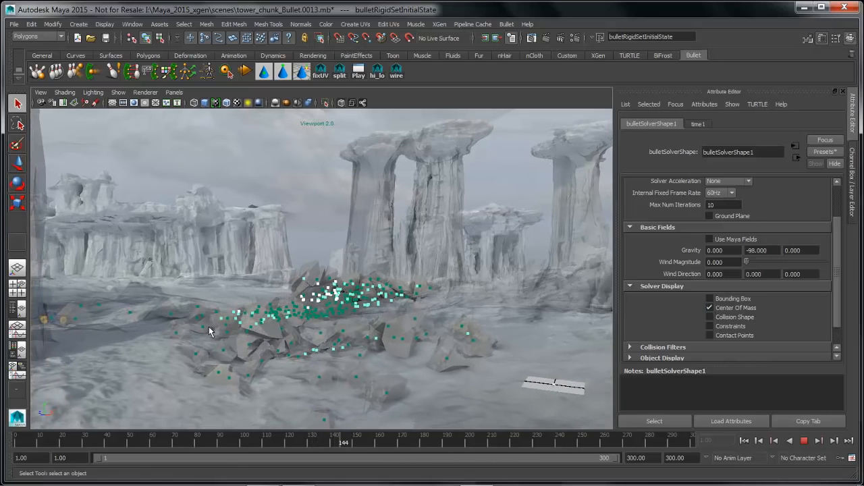
{"action": "left_click_drag", "start_coordinate": [345, 299], "coordinate": [375, 299], "text": "alt"}
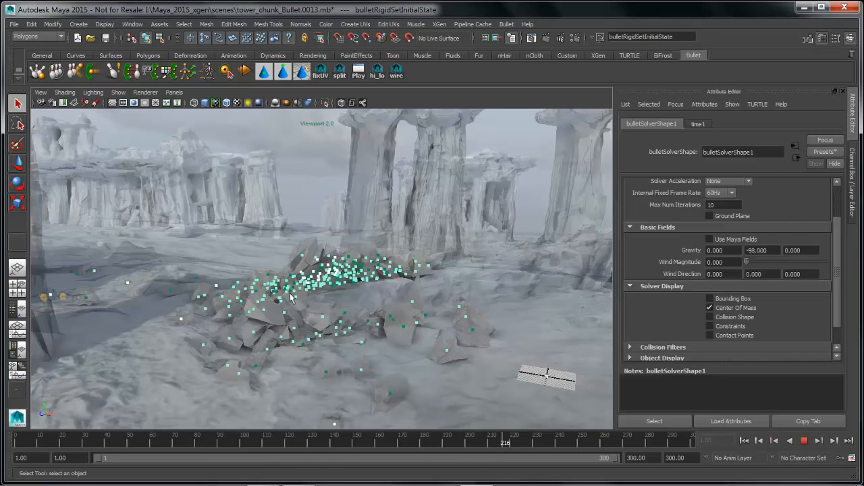
{"action": "left_click", "coordinate": [745, 441]}
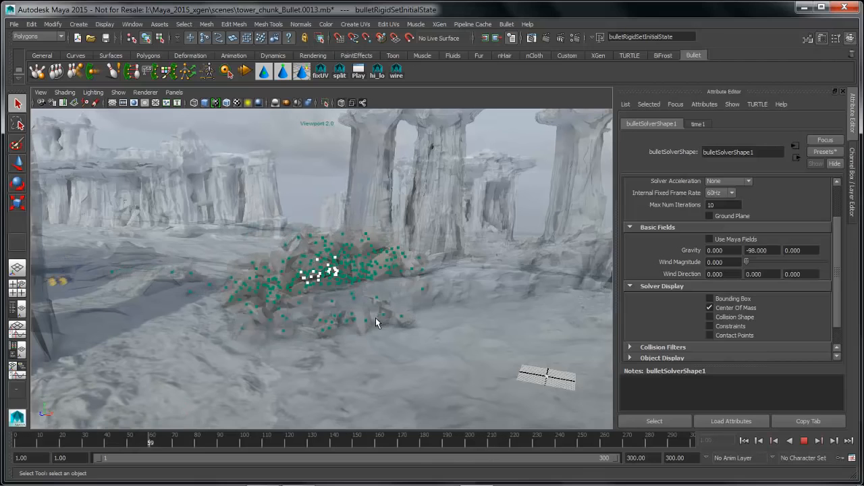
{"action": "right_click_drag", "start_coordinate": [358, 326], "coordinate": [419, 320], "text": "alt"}
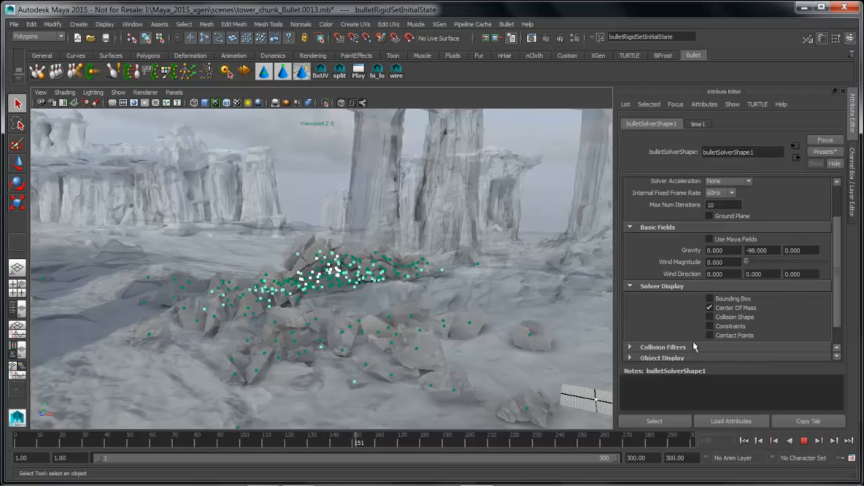
{"action": "left_click", "coordinate": [806, 442]}
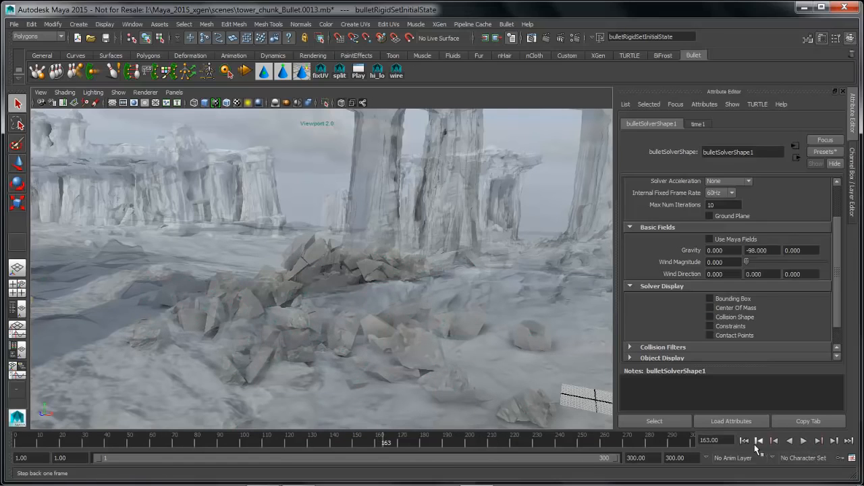
{"action": "left_click", "coordinate": [746, 441]}
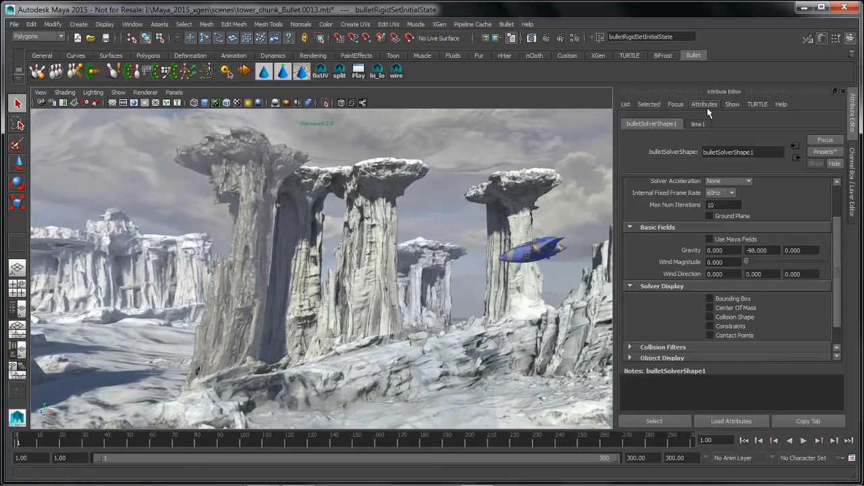
- Raise the Glue Breaking Threshold of bulletRigidSetInitialState to 100 and play the simulation to examine how the tower breaks
{"action": "left_click", "coordinate": [676, 105]}
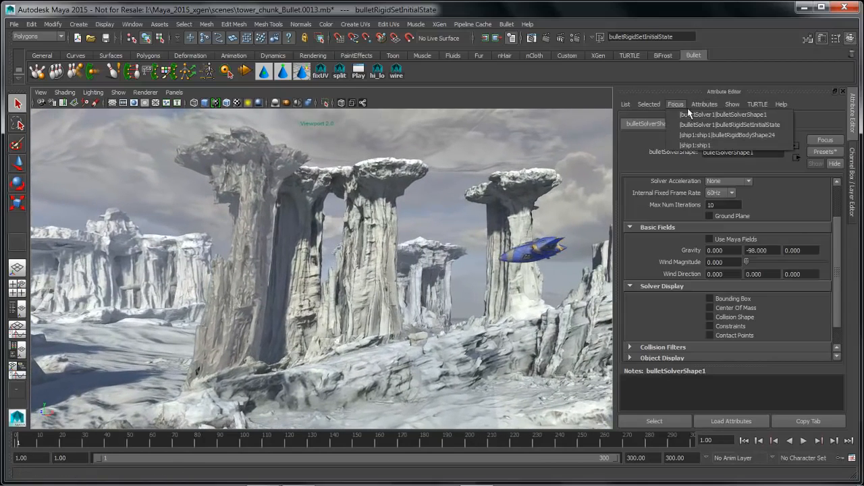
{"action": "left_click", "coordinate": [729, 125]}
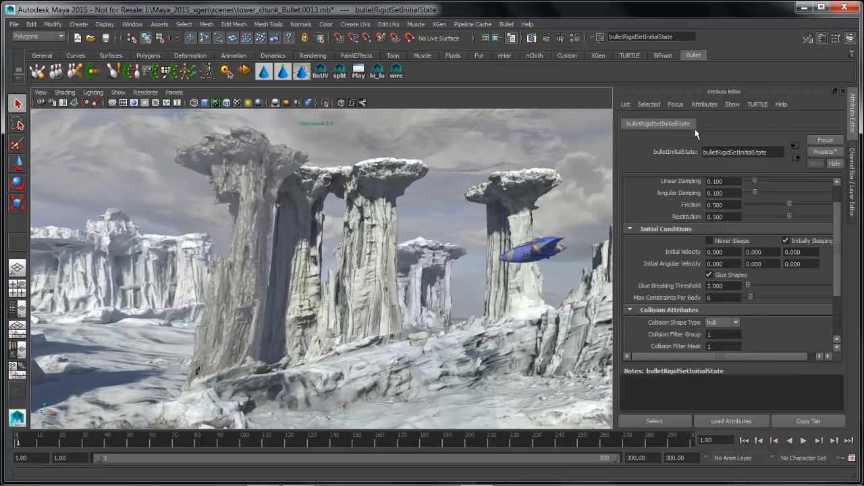
{"action": "left_click_drag", "start_coordinate": [843, 267], "coordinate": [843, 250]}
{"action": "right_click_drag", "start_coordinate": [453, 287], "coordinate": [426, 297], "text": "alt"}
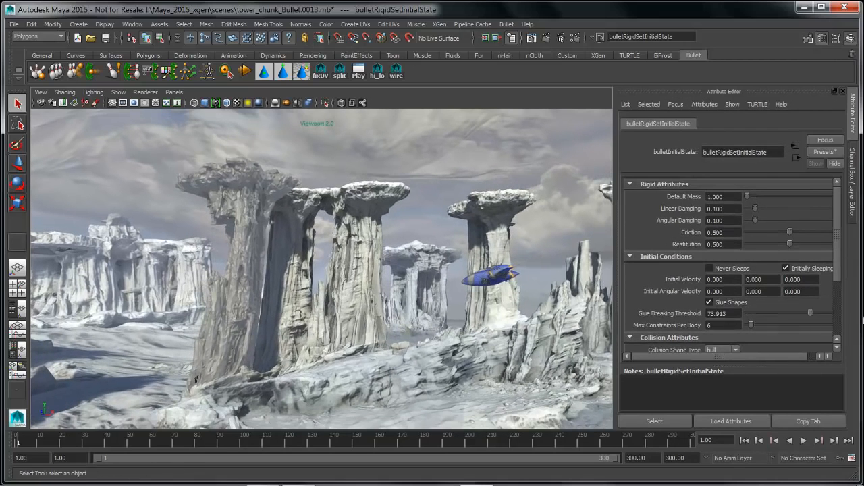
{"action": "left_click", "coordinate": [804, 441]}
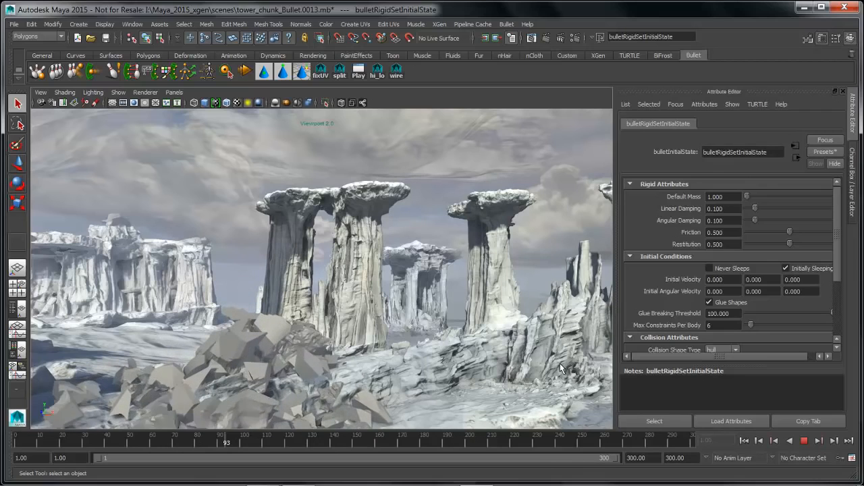
{"action": "left_click_drag", "start_coordinate": [518, 349], "coordinate": [409, 280], "text": "alt"}
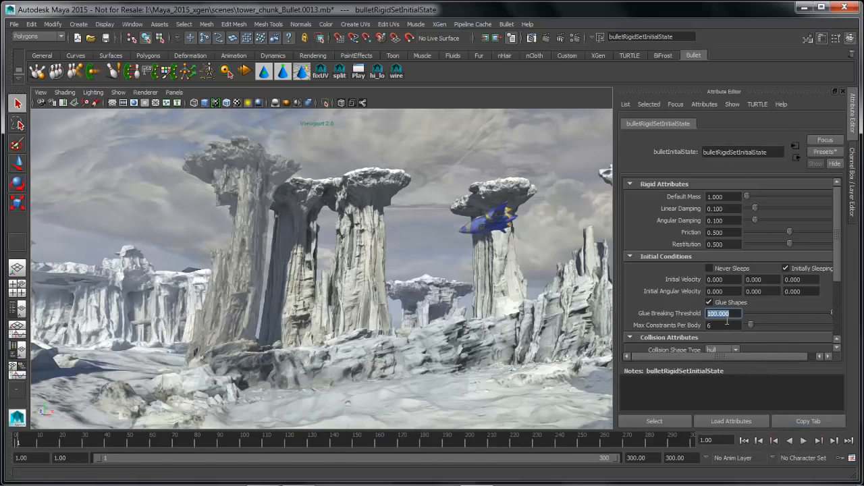
- Set the Glue Breaking Threshold to 50, play the simulation to examine the collapse, and return to frame 1
{"action": "left_click", "coordinate": [807, 445]}
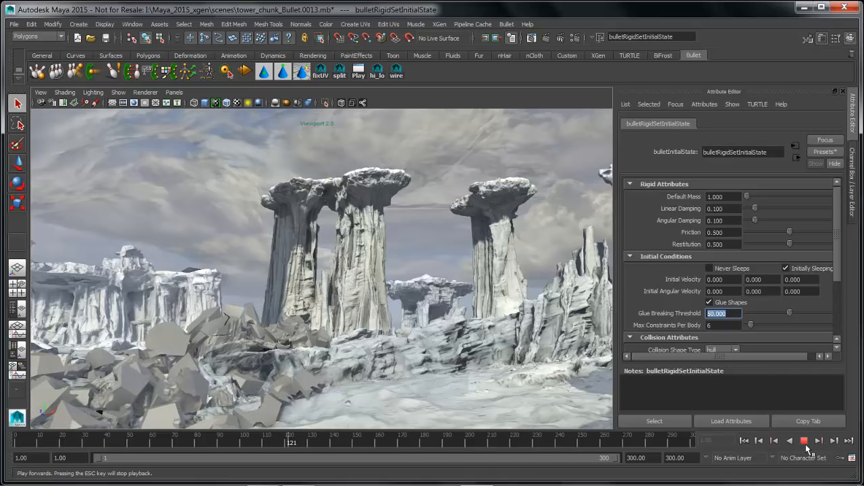
{"action": "left_click", "coordinate": [805, 442]}
{"action": "left_click", "coordinate": [744, 440]}
{"action": "mouse_move", "coordinate": [405, 359]}
{"action": "middle_mouse_down", "text": "alt"}
{"action": "mouse_move", "coordinate": [419, 360]}
{"action": "mouse_move", "coordinate": [412, 366]}
{"action": "middle_mouse_up", "text": "alt"}
{"action": "left_click_drag", "start_coordinate": [412, 366], "coordinate": [411, 368], "text": "alt"}
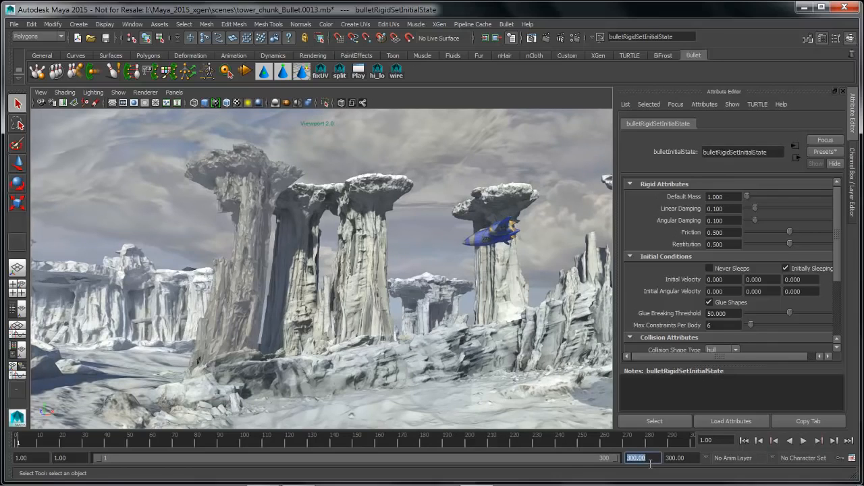
- Shorten the playback range so that it ends at frame 150
{"action": "left_click", "coordinate": [651, 462]}
{"action": "type", "text": "200"}
{"action": "key", "text": "Return"}
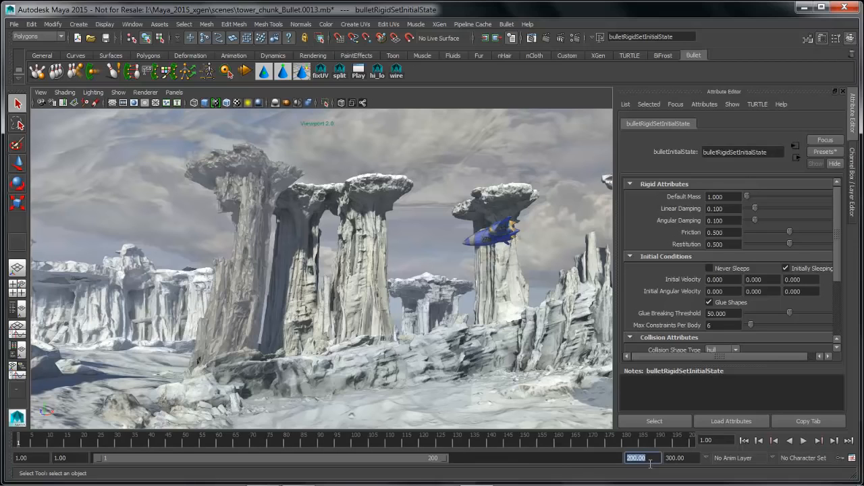
{"action": "type", "text": "150"}
{"action": "key", "text": "Return"}
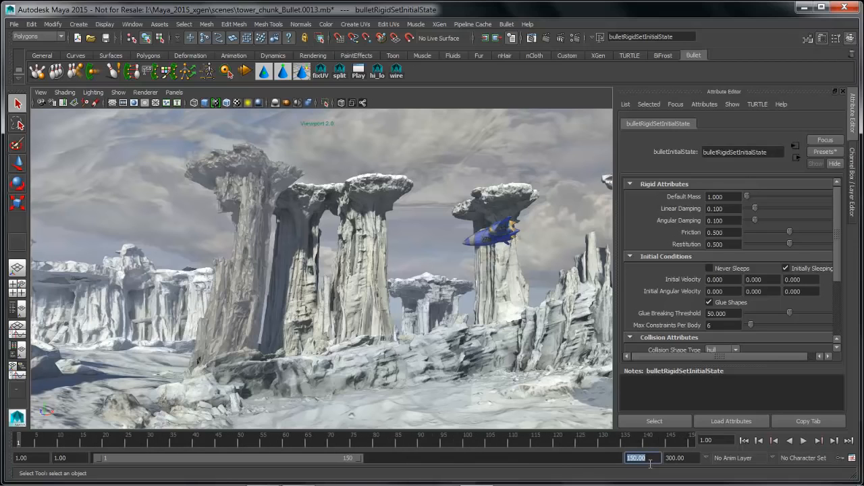
- Export the whole Bullet simulation to Alembic as dto_test.abc in the cache's alembic folder, replacing the existing file
{"action": "middle_click_drag", "start_coordinate": [421, 280], "coordinate": [420, 301], "text": "alt"}
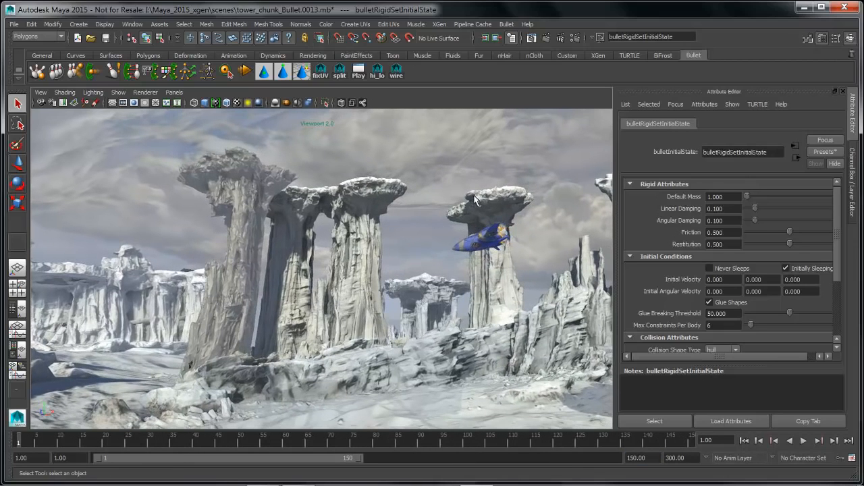
{"action": "left_click", "coordinate": [508, 25]}
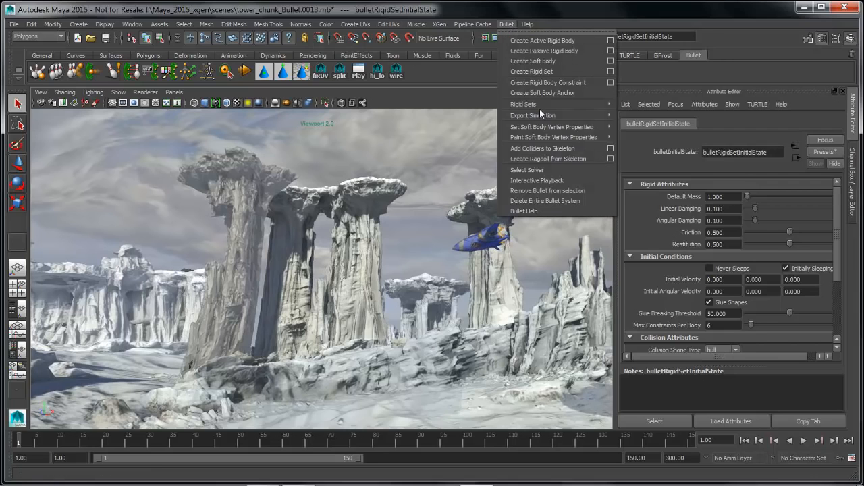
{"action": "mouse_move", "coordinate": [531, 114]}
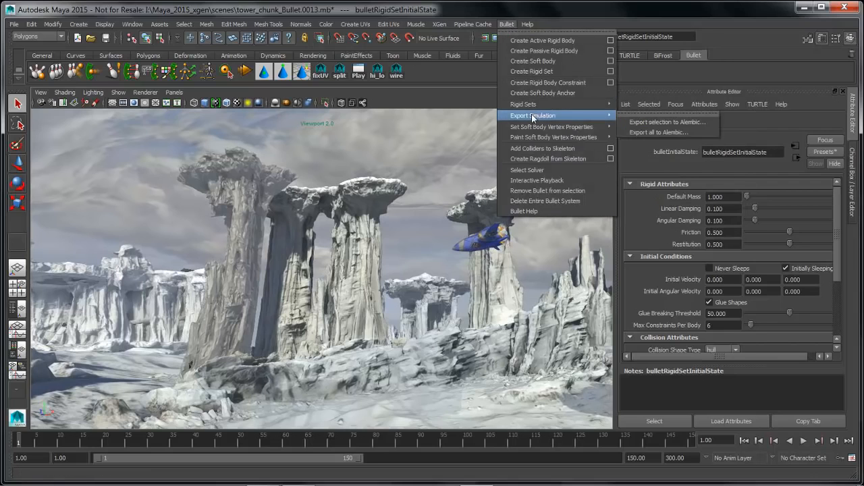
{"action": "left_click", "coordinate": [654, 134]}
{"action": "left_click", "coordinate": [137, 90]}
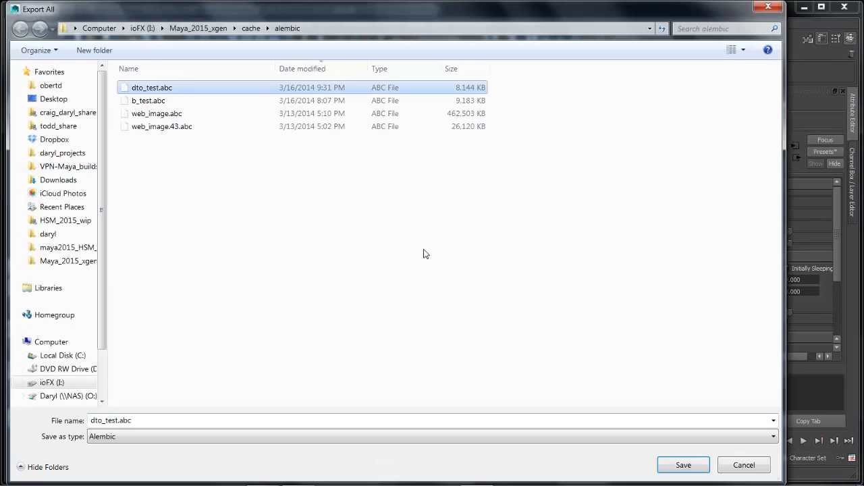
{"action": "left_click", "coordinate": [683, 465]}
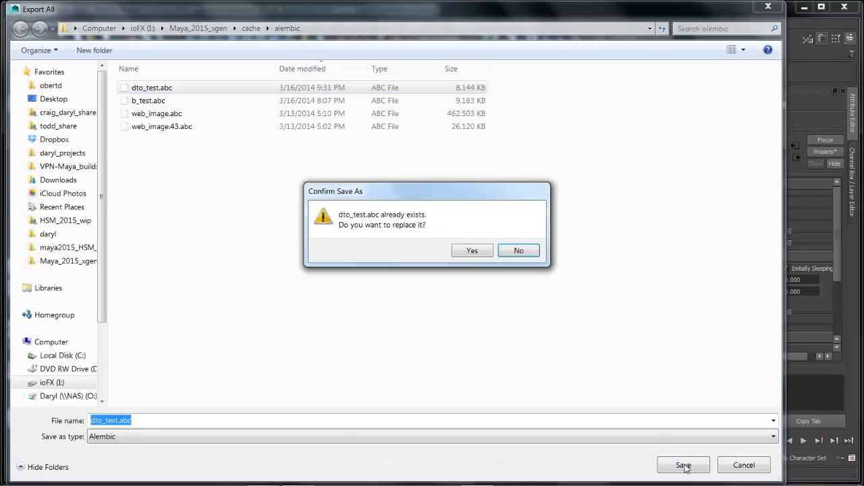
{"action": "left_click", "coordinate": [472, 251]}
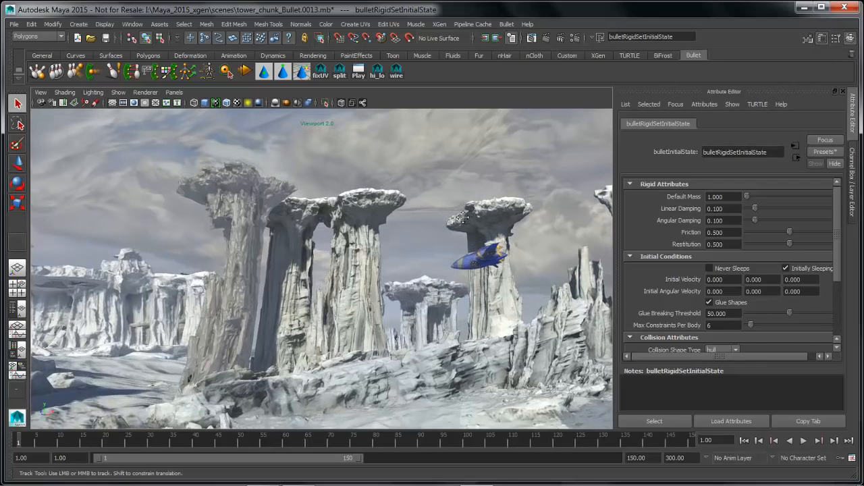
- Show the Outliner beside the viewport and delete the bullet_tower simulation group from the scene
{"action": "key", "text": "space"}
{"action": "left_click_drag", "start_coordinate": [377, 184], "coordinate": [446, 168]}
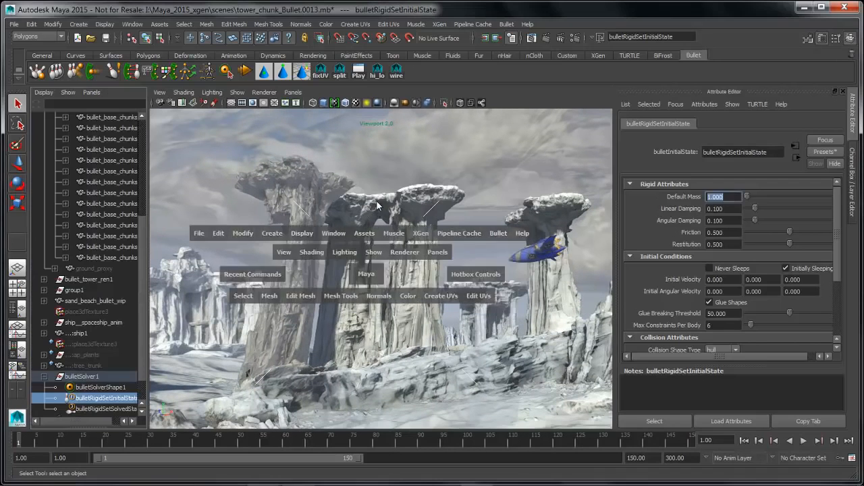
{"action": "left_click_drag", "start_coordinate": [142, 245], "coordinate": [141, 116]}
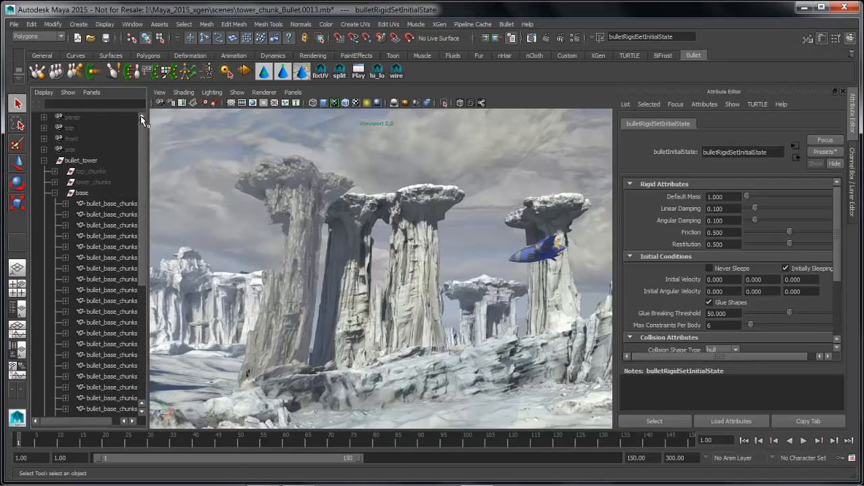
{"action": "left_click", "coordinate": [44, 161]}
{"action": "left_click", "coordinate": [82, 162]}
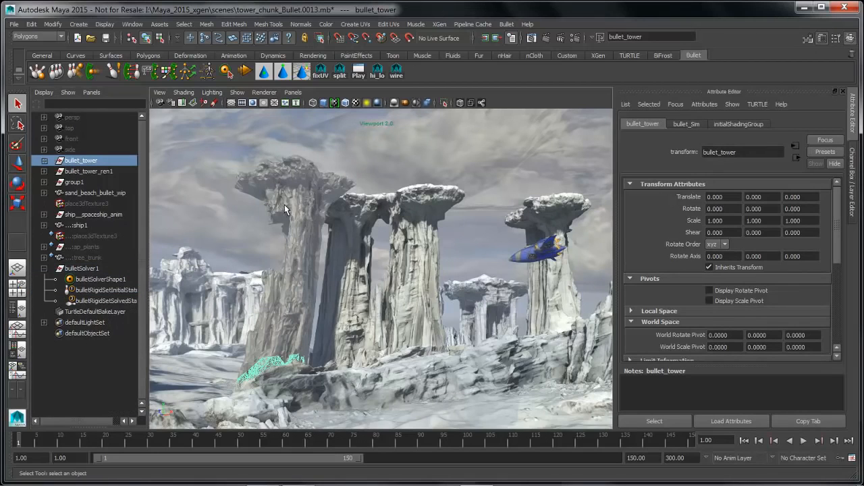
{"action": "key", "text": "Delete"}
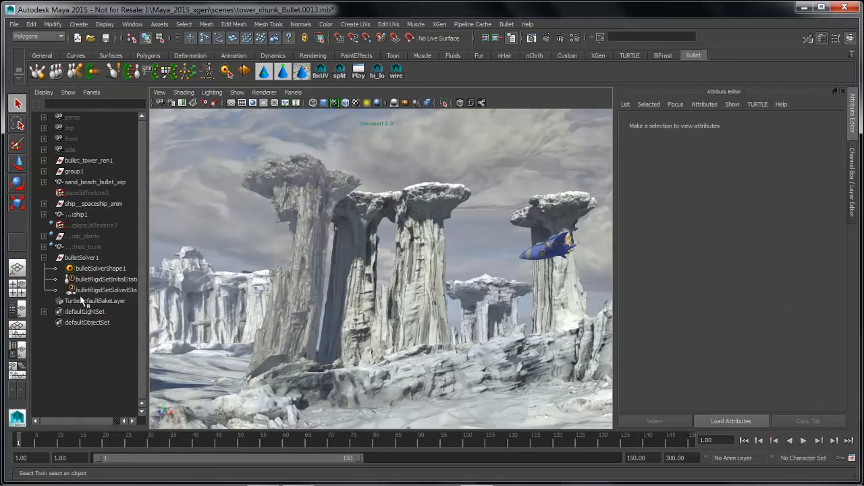
- Delete bulletSolver1 and switch the tower display with the hi_lo script to show the render geometry
{"action": "left_click", "coordinate": [89, 256]}
{"action": "key", "text": "Delete"}
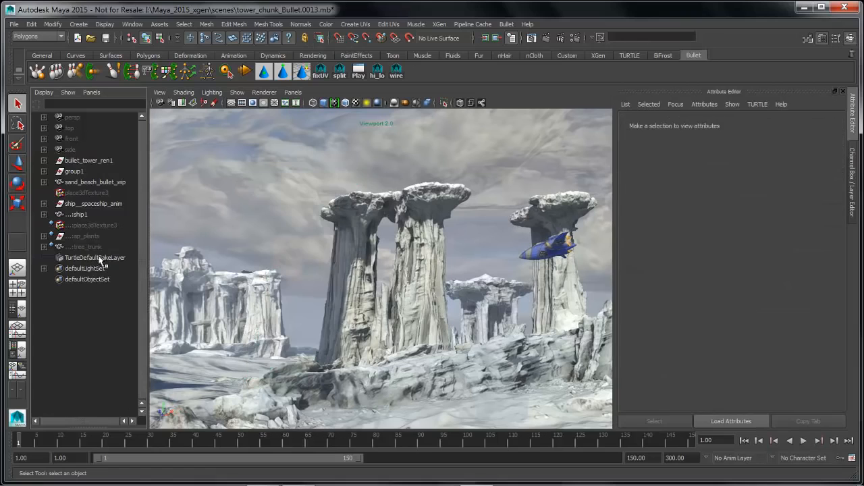
{"action": "left_click", "coordinate": [378, 74]}
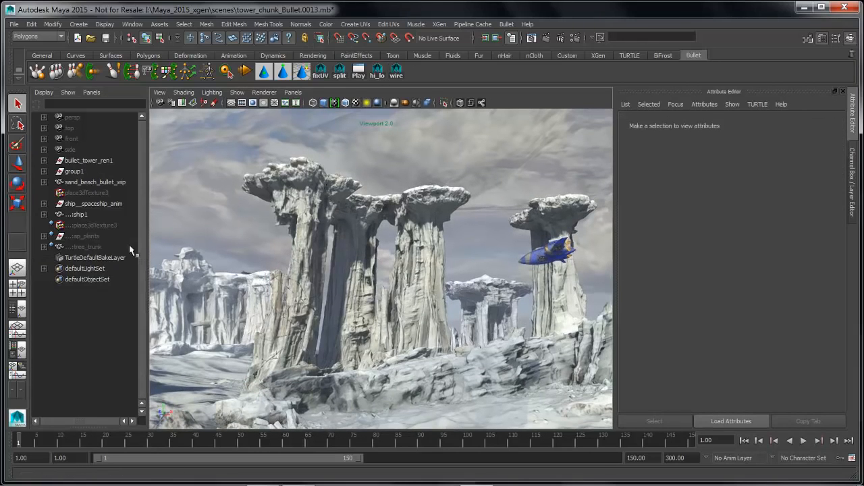
- Rename the bullet_tower_ren1 group as bullet_tower and clear the selection
{"action": "left_click", "coordinate": [121, 162]}
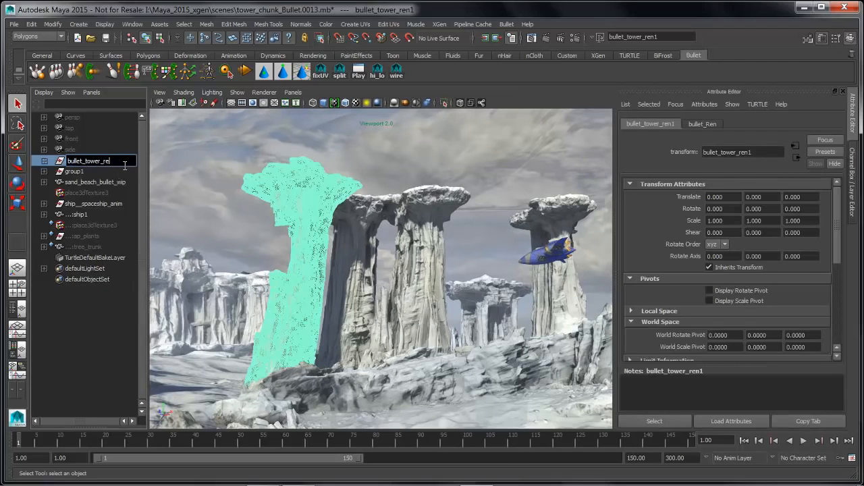
{"action": "key", "text": "Return"}
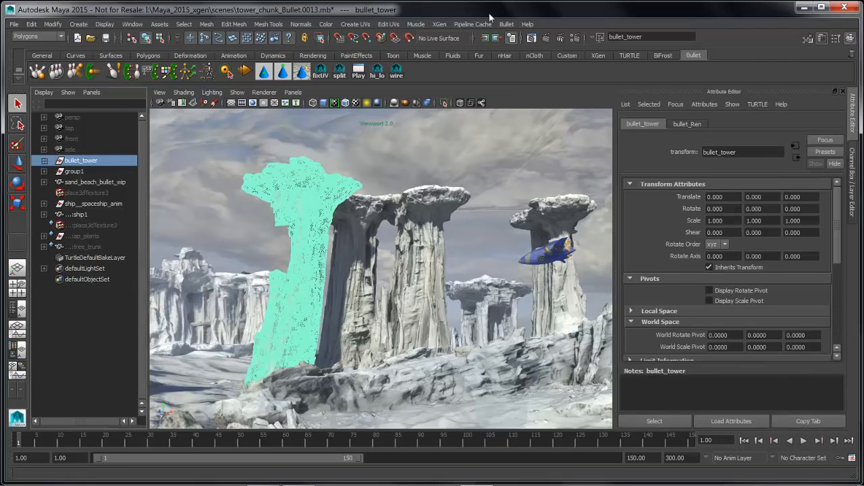
{"action": "left_click", "coordinate": [404, 142]}
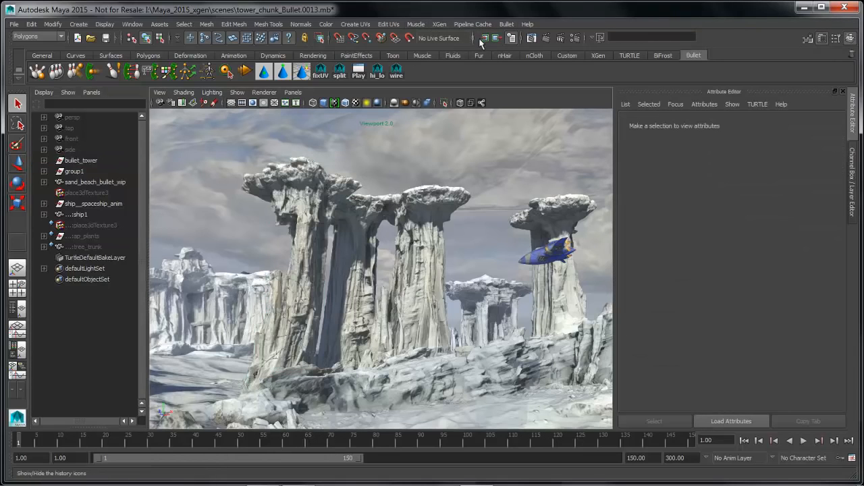
- Import dto_test.abc as an Alembic cache under the current selection with Merge, and close the import options
{"action": "left_click", "coordinate": [473, 26]}
{"action": "mouse_move", "coordinate": [505, 41]}
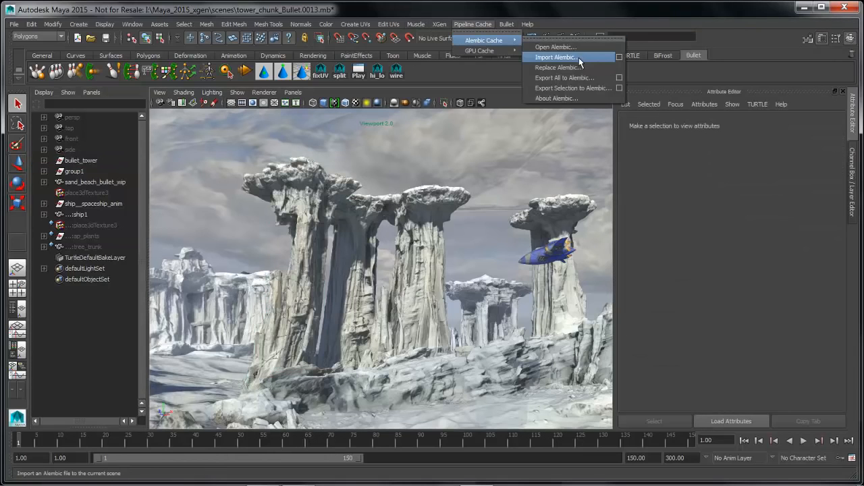
{"action": "left_click", "coordinate": [619, 57]}
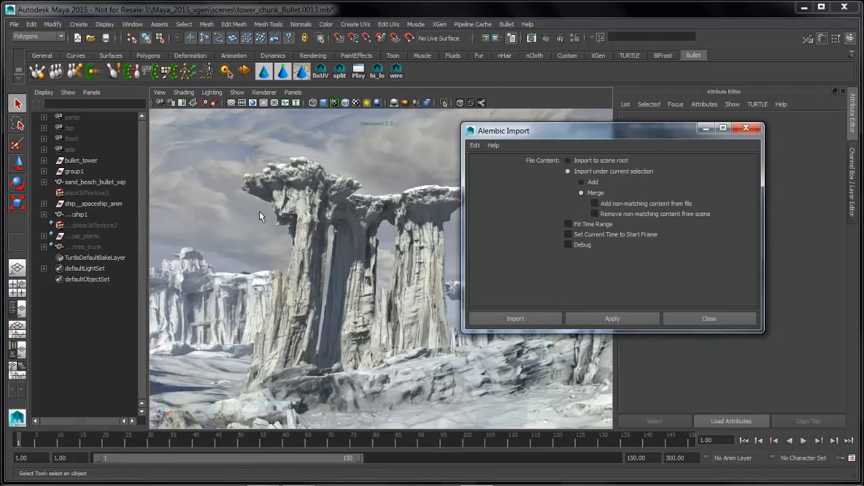
{"action": "left_click", "coordinate": [608, 323]}
{"action": "left_click", "coordinate": [309, 90]}
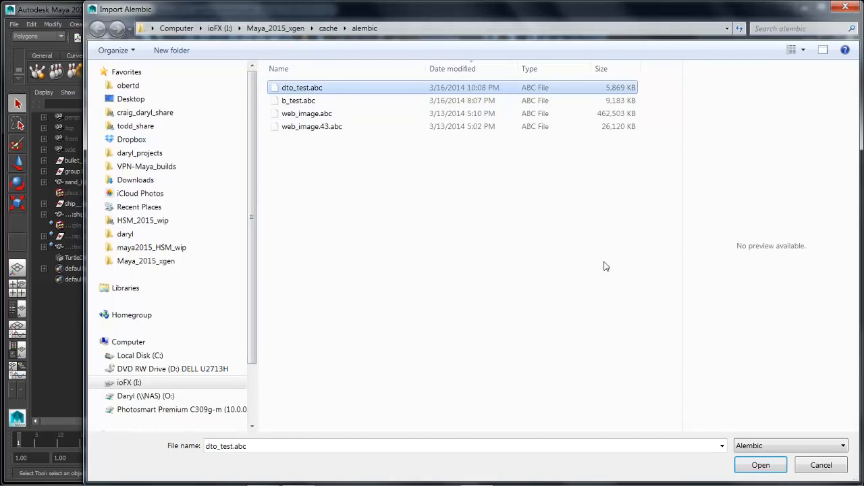
{"action": "left_click", "coordinate": [760, 465]}
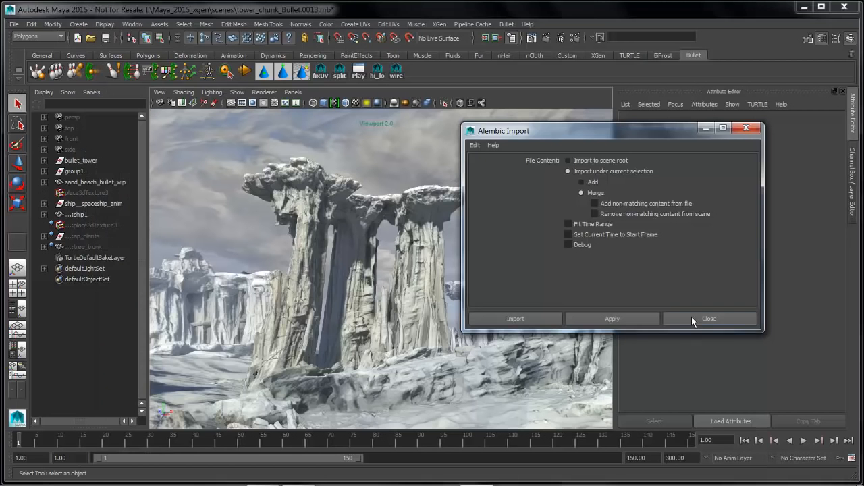
{"action": "left_click", "coordinate": [693, 318]}
- Hide the Outliner and Attribute Editor to widen the viewport, play the imported Alembic animation, and return to frame 1
{"action": "middle_click_drag", "start_coordinate": [459, 307], "coordinate": [400, 302], "text": "alt"}
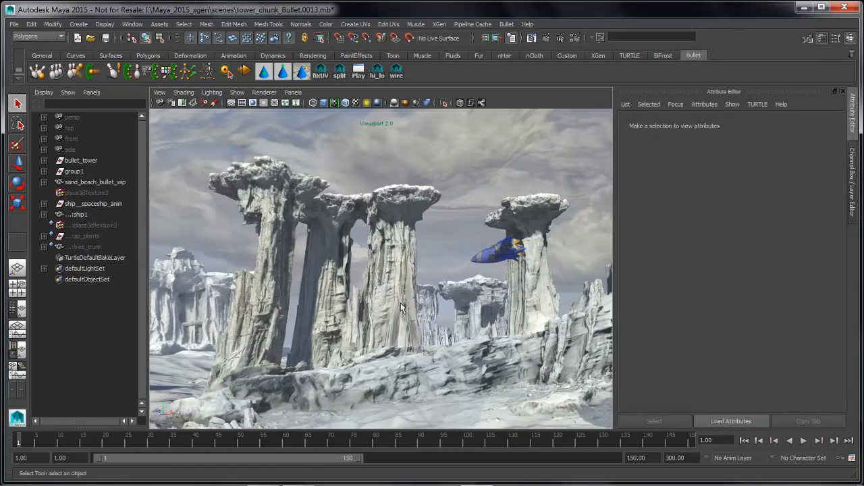
{"action": "key", "text": "space"}
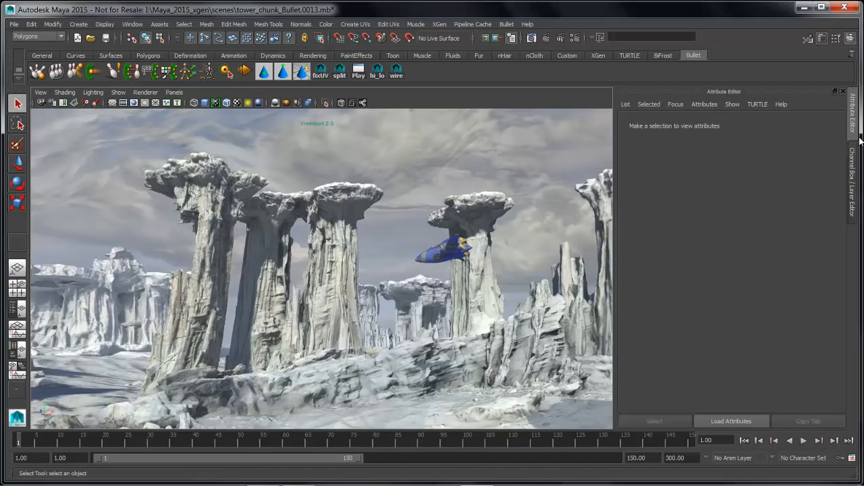
{"action": "left_click", "coordinate": [854, 128]}
{"action": "middle_click_drag", "start_coordinate": [545, 262], "coordinate": [493, 265], "text": "alt"}
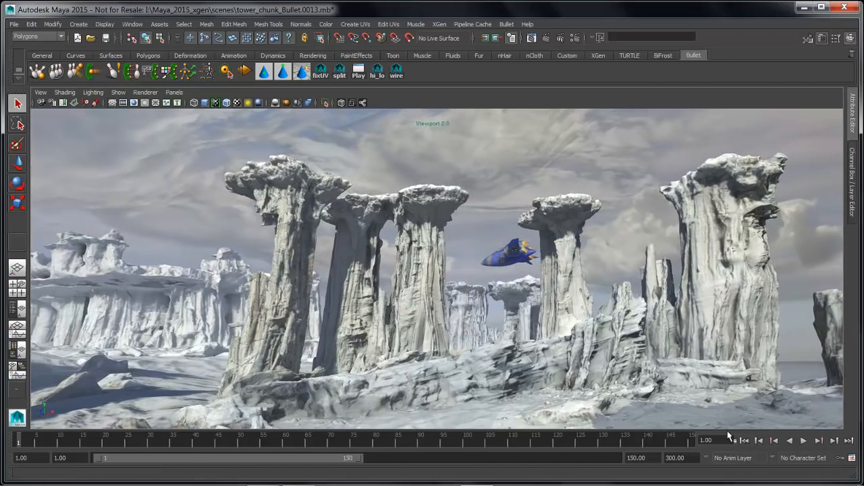
{"action": "key", "text": "alt+v"}
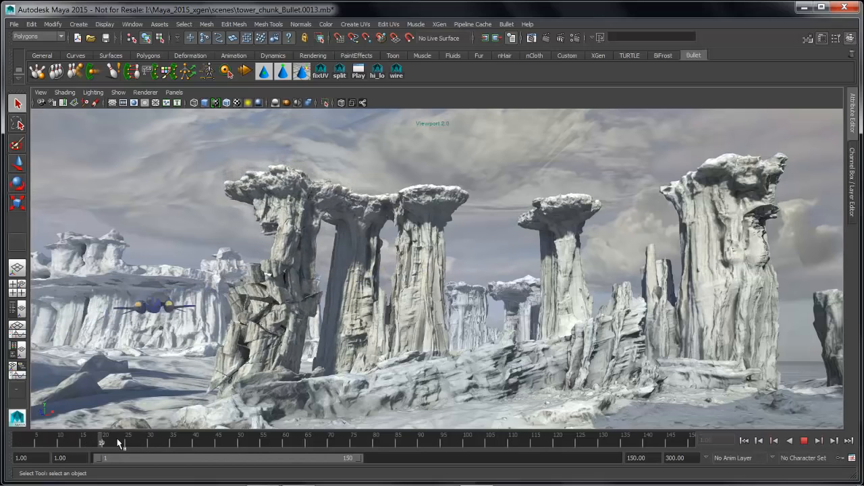
{"action": "left_click", "coordinate": [8, 436]}
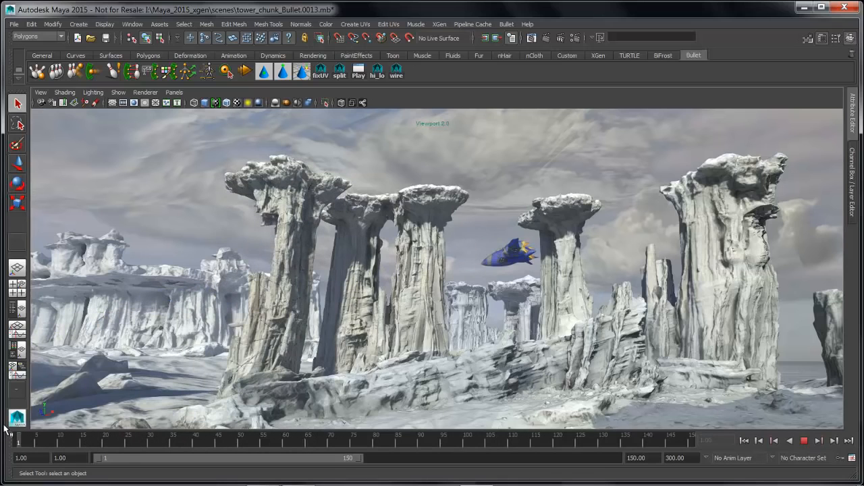
- Enable depth of field in the viewport, frame the towers more closely, and play the animation of the ship's impact
{"action": "left_click", "coordinate": [311, 107]}
{"action": "left_click_drag", "start_coordinate": [385, 251], "coordinate": [405, 255], "text": "alt"}
{"action": "right_click_drag", "start_coordinate": [405, 255], "coordinate": [425, 255], "text": "alt"}
{"action": "left_click_drag", "start_coordinate": [425, 254], "coordinate": [408, 269], "text": "alt"}
{"action": "right_click_drag", "start_coordinate": [408, 269], "coordinate": [440, 279], "text": "alt"}
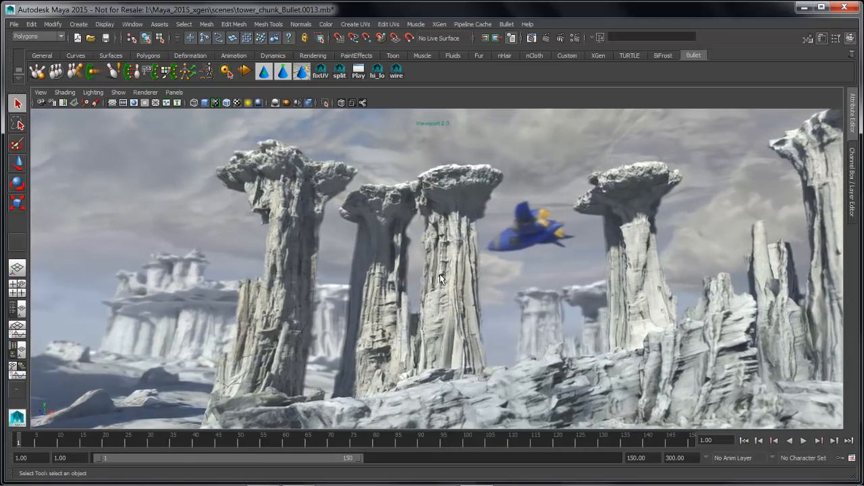
{"action": "left_click", "coordinate": [803, 441]}
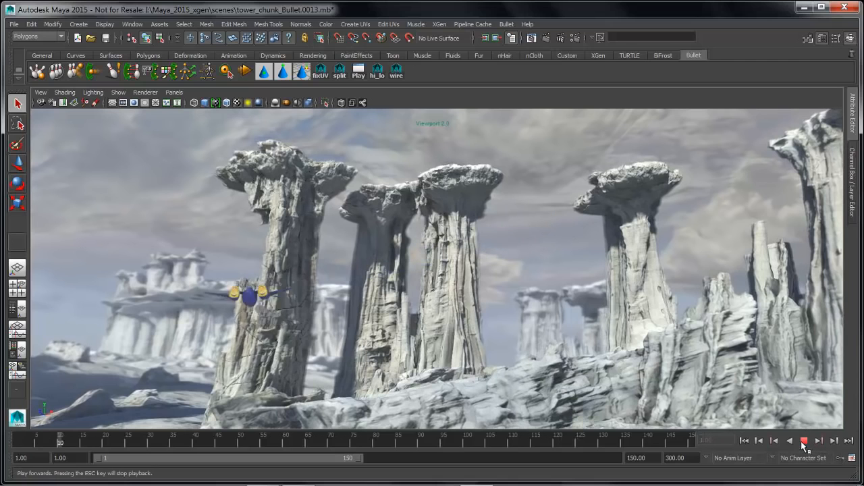